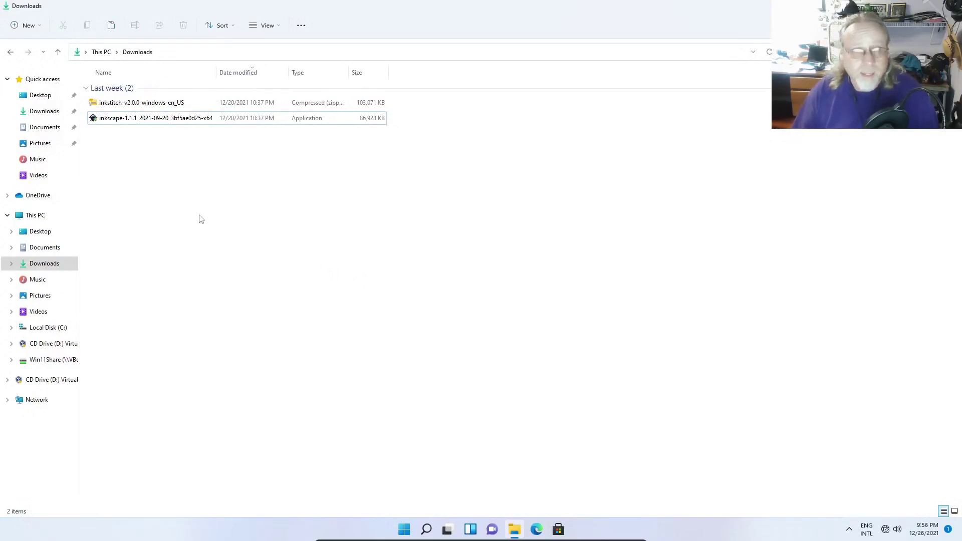
Step: Install Inkscape 1.1.1 with default options and location, then close the finished installer
{"action": "double_click", "coordinate": [144, 123]}
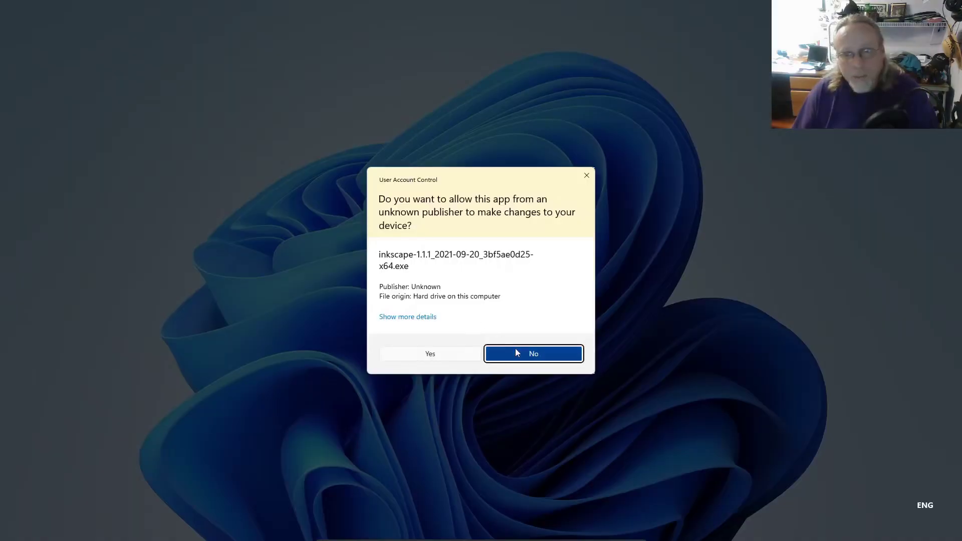
{"action": "left_click", "coordinate": [430, 354]}
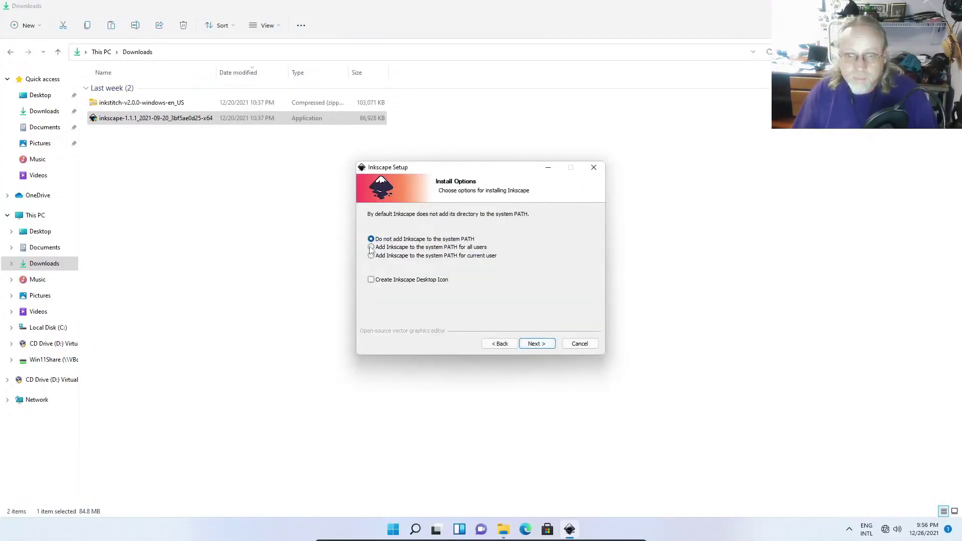
{"action": "left_click", "coordinate": [537, 343]}
{"action": "left_click", "coordinate": [529, 344]}
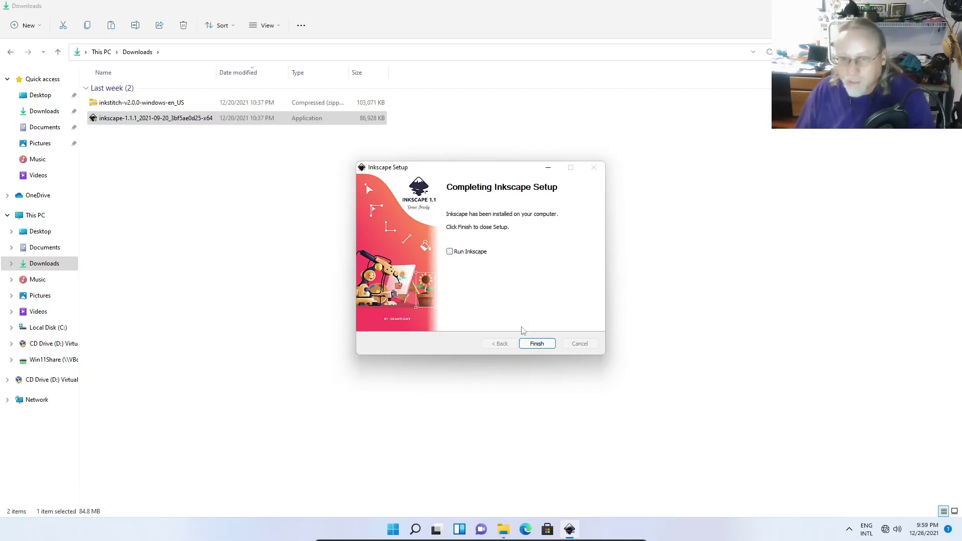
{"action": "left_click", "coordinate": [535, 344]}
Step: Copy the inkstitch zip archive in Downloads and reveal the desktop
{"action": "left_click", "coordinate": [235, 216]}
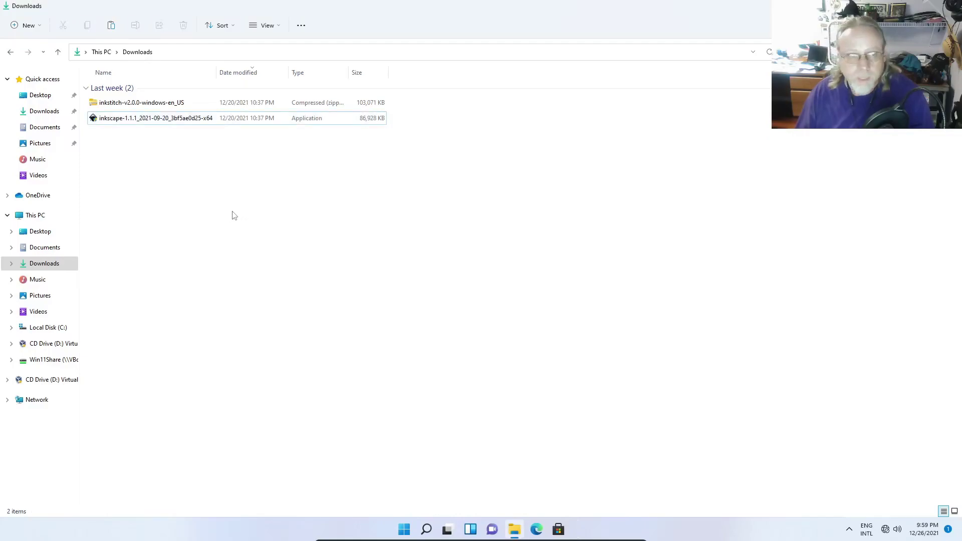
{"action": "right_click", "coordinate": [140, 103]}
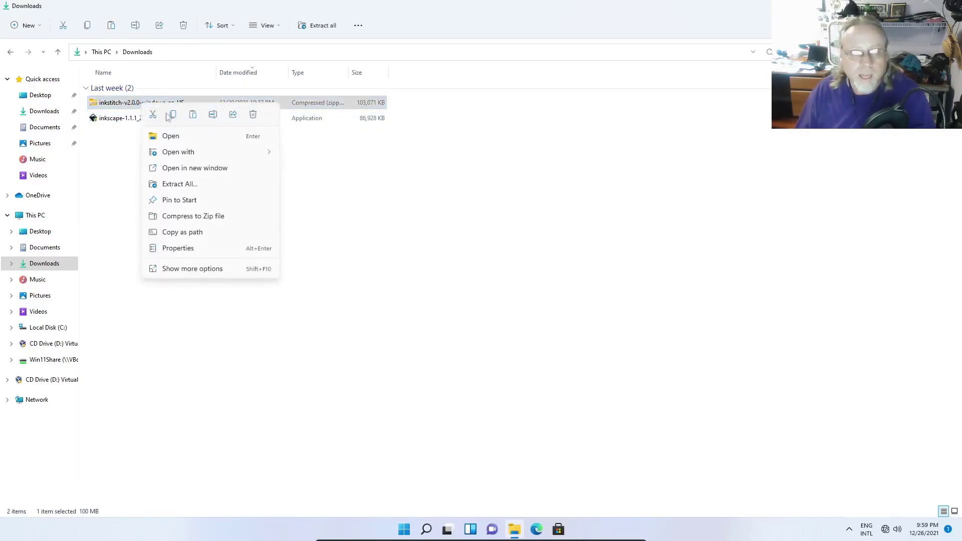
{"action": "left_click", "coordinate": [172, 115]}
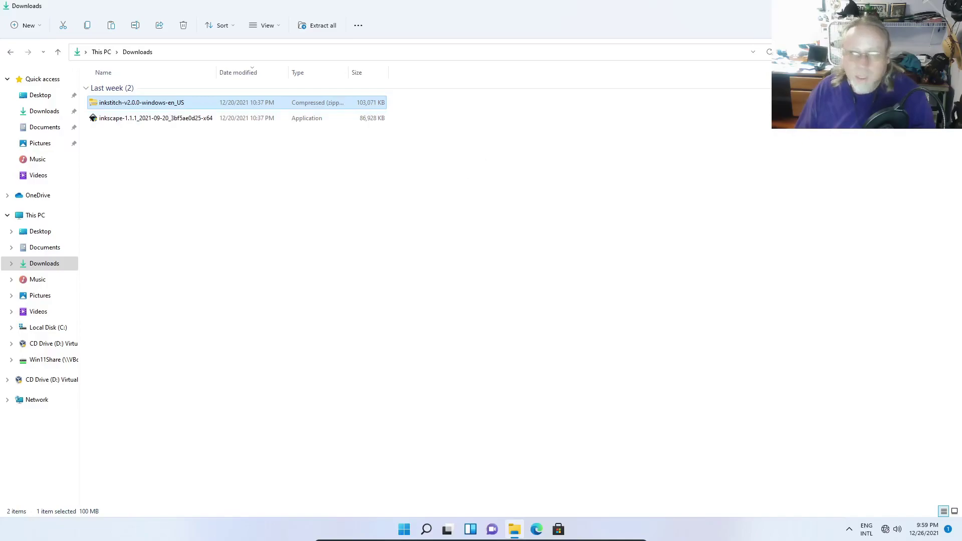
{"action": "key", "text": "super+d"}
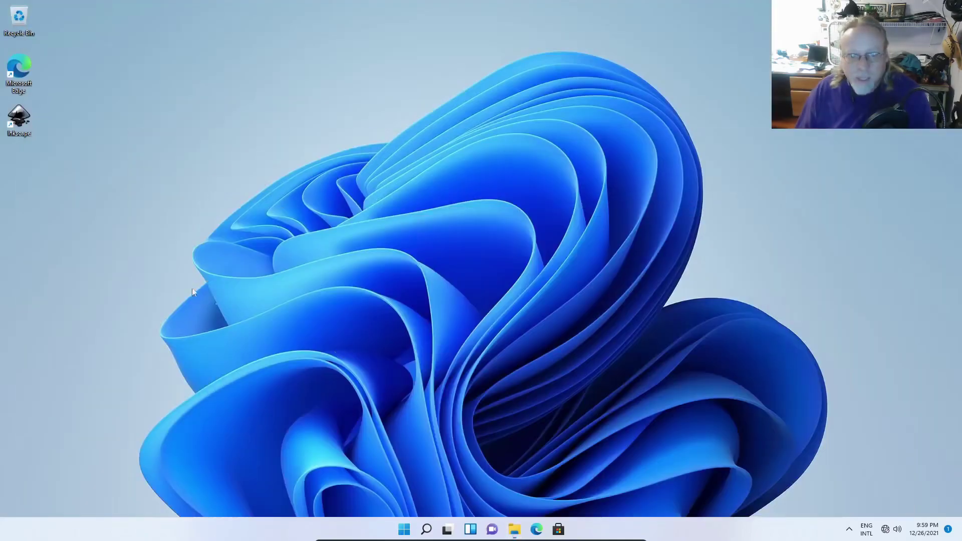
Step: Launch Inkscape, accept the quick setup defaults, and start a new blank document
{"action": "double_click", "coordinate": [23, 119]}
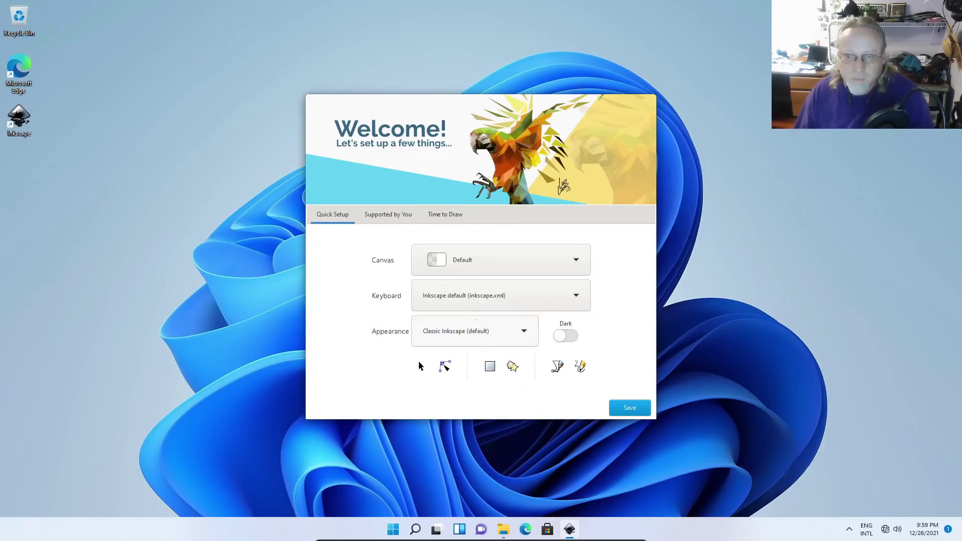
{"action": "left_click", "coordinate": [630, 408]}
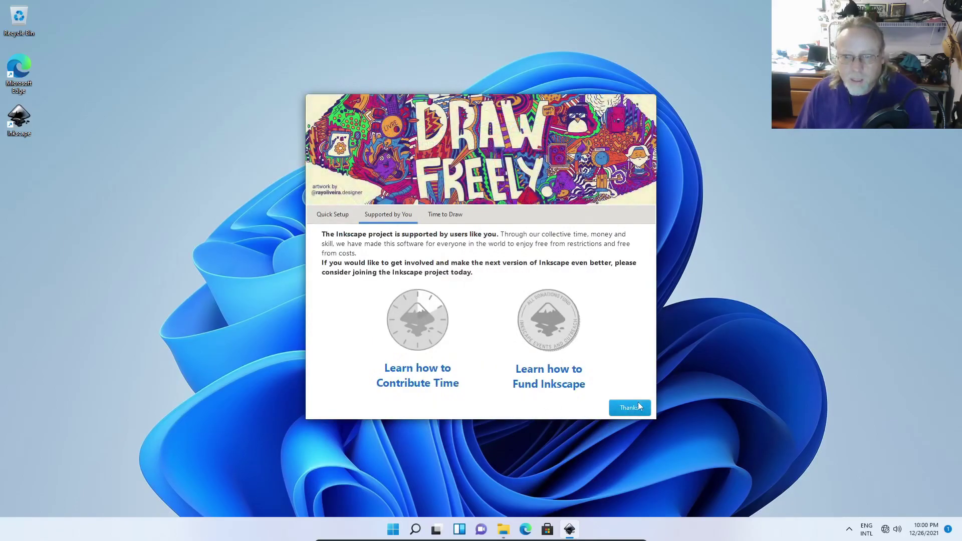
{"action": "left_click", "coordinate": [632, 408]}
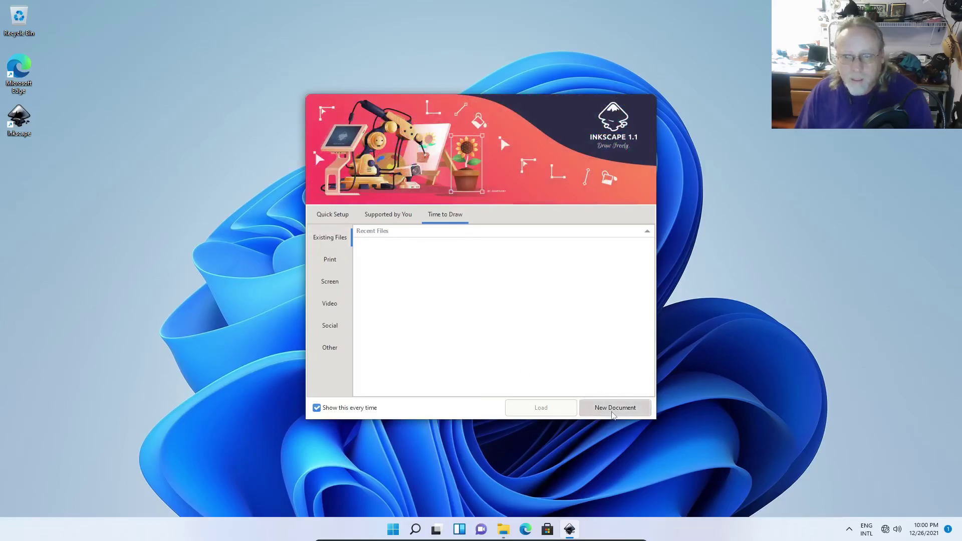
{"action": "left_click", "coordinate": [613, 414]}
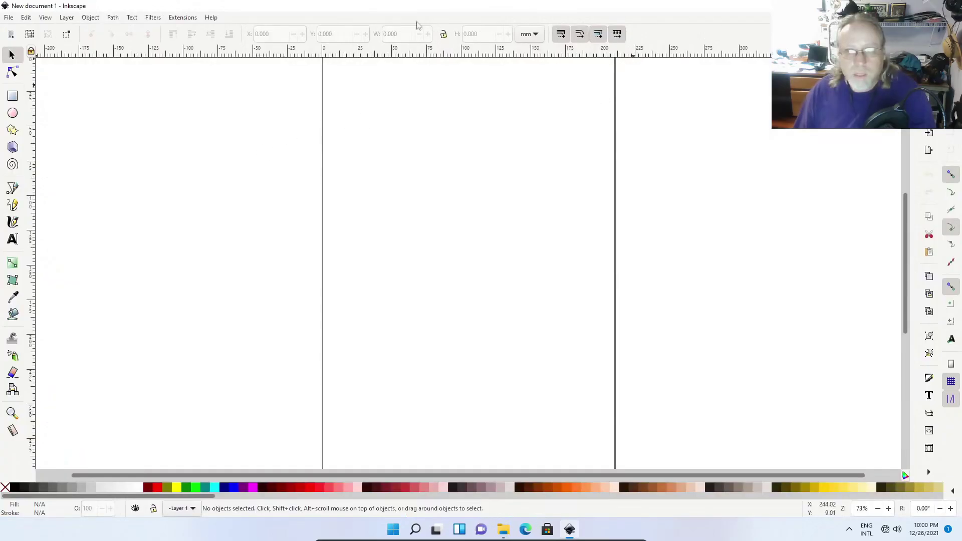
Step: Open the user extensions folder from the System page of Inkscape's Preferences
{"action": "left_click", "coordinate": [26, 17]}
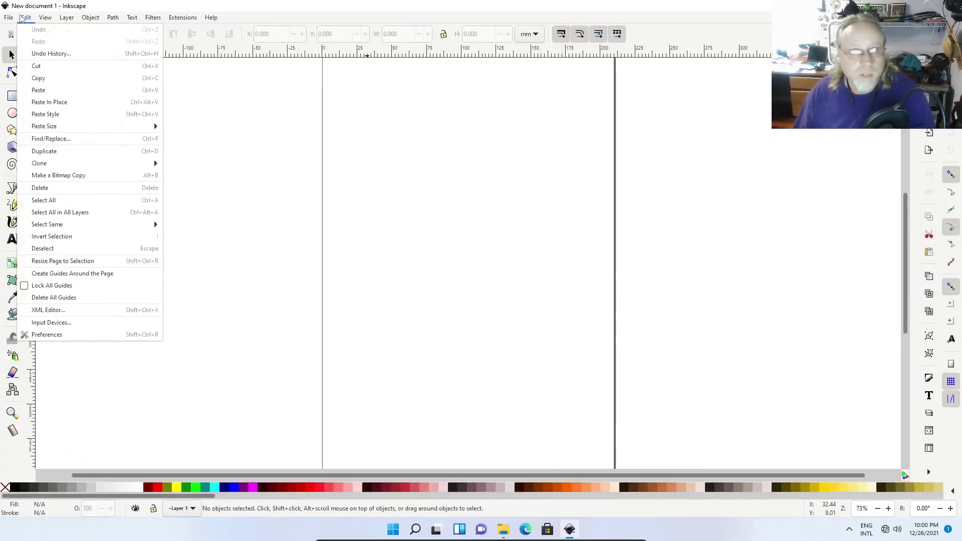
{"action": "left_click", "coordinate": [47, 334]}
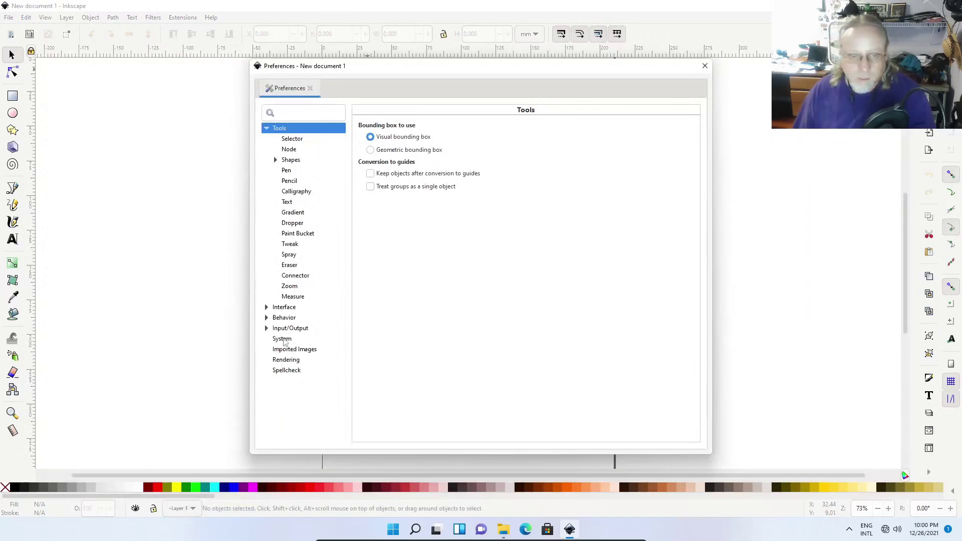
{"action": "left_click", "coordinate": [284, 340]}
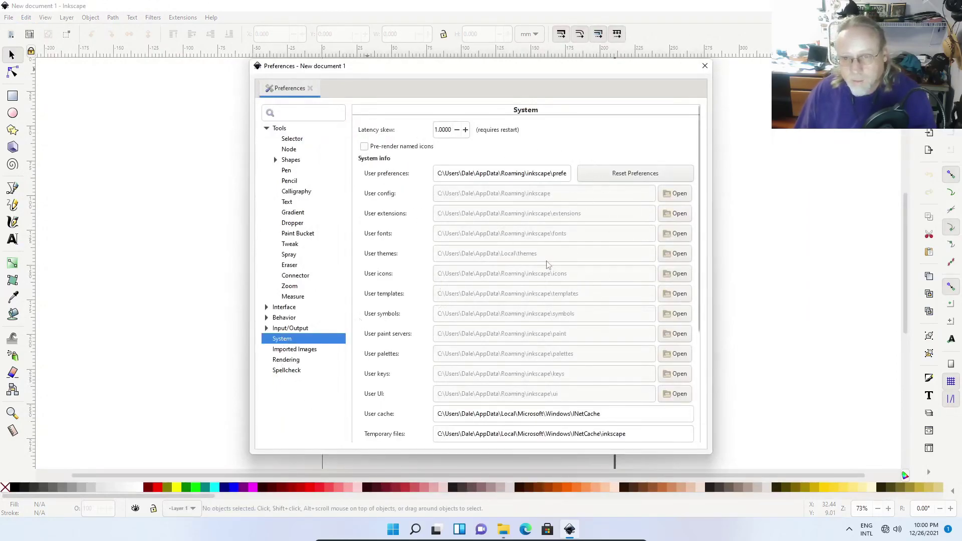
{"action": "left_click", "coordinate": [677, 215]}
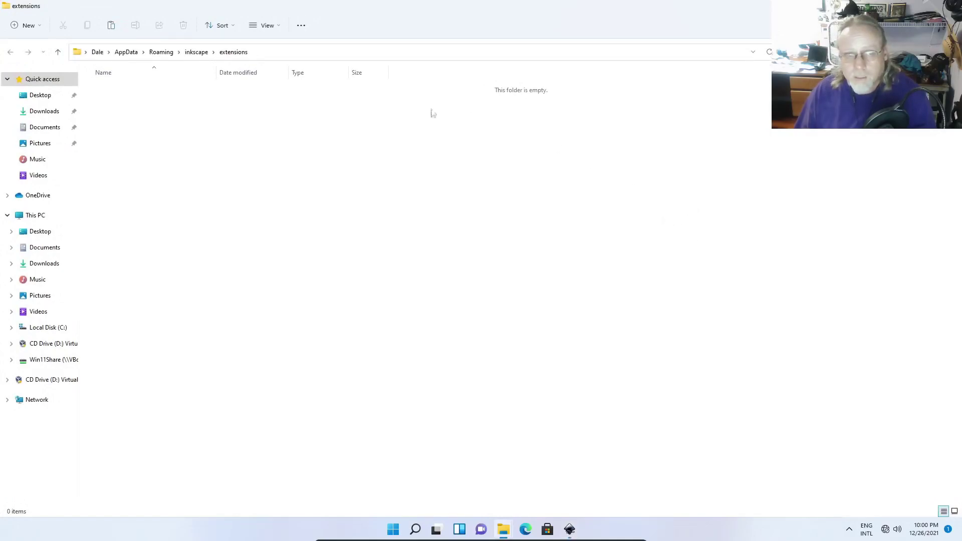
Step: Paste the inkstitch zip into the empty extensions folder and begin Extract All on it
{"action": "right_click", "coordinate": [201, 137]}
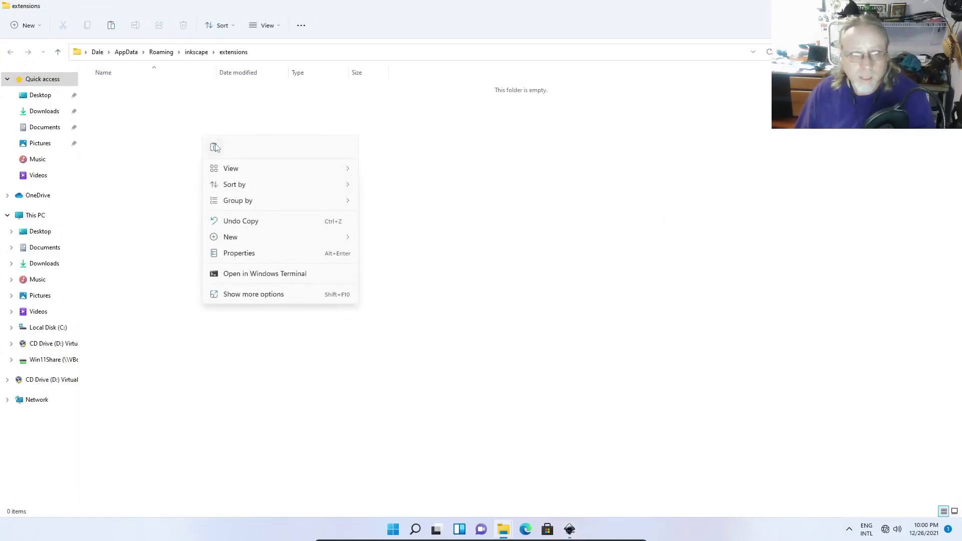
{"action": "left_click", "coordinate": [216, 148]}
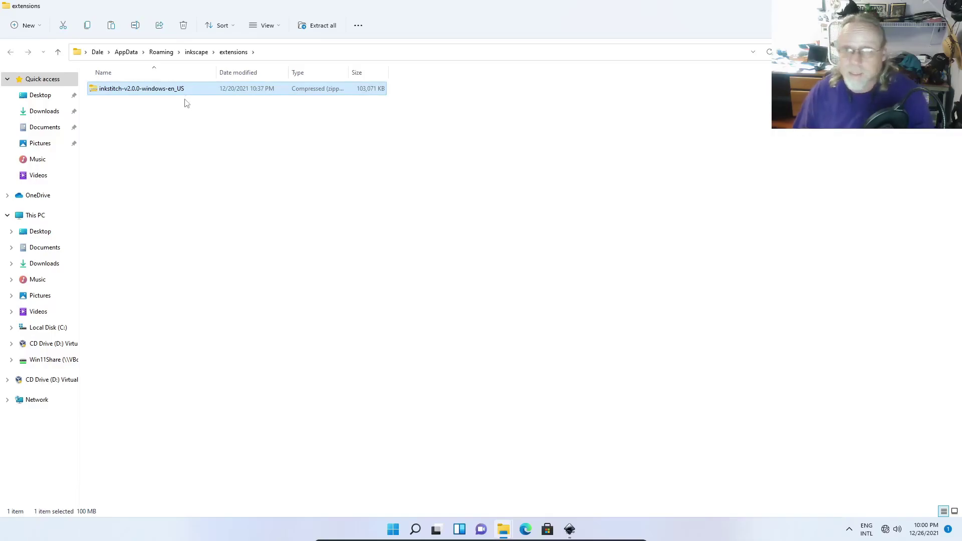
{"action": "right_click", "coordinate": [134, 94]}
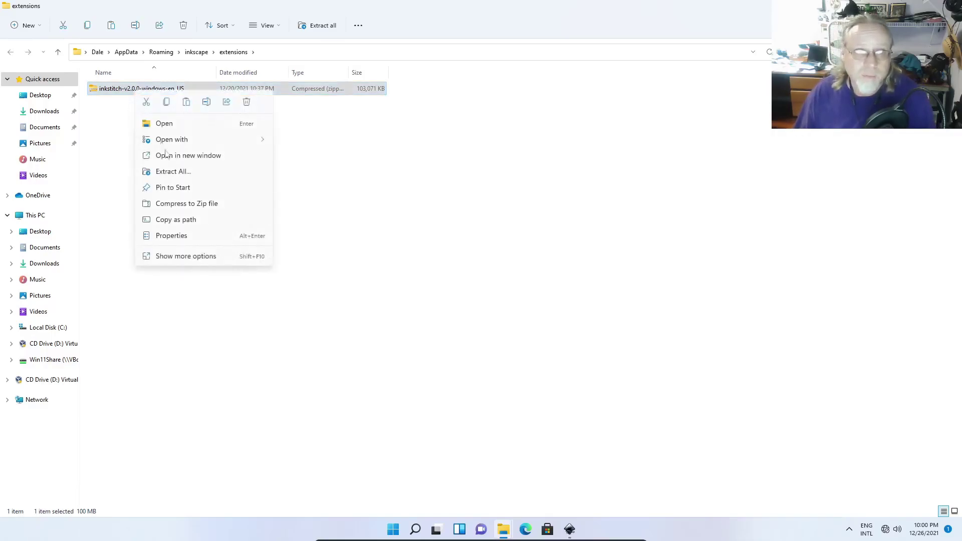
{"action": "left_click", "coordinate": [176, 172]}
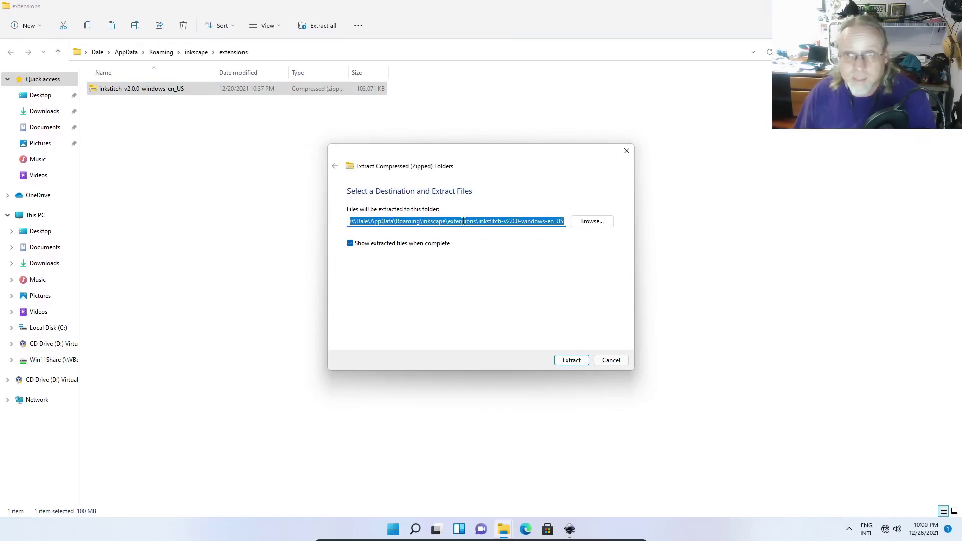
Step: Extract the archive directly into extensions\ by removing the inkstitch subfolder from the destination path
{"action": "left_click", "coordinate": [488, 221]}
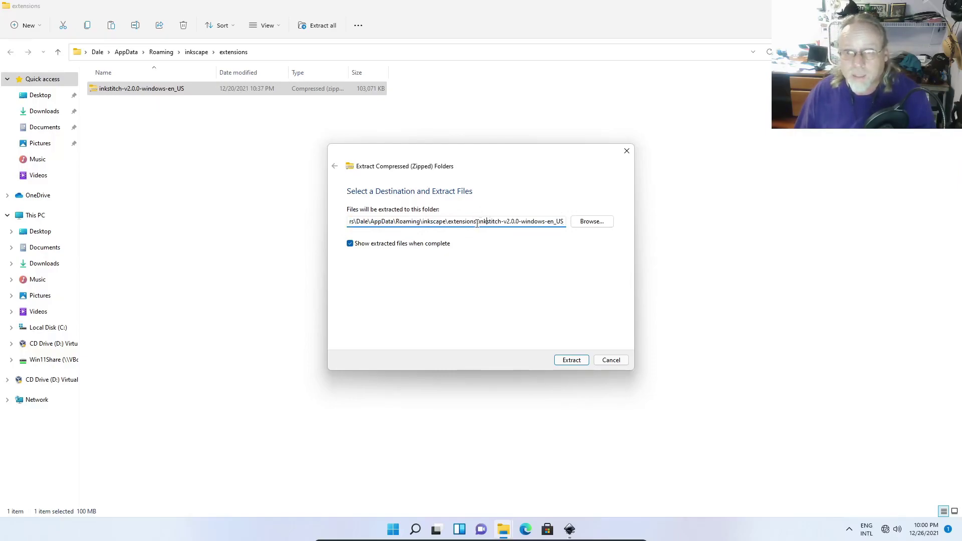
{"action": "left_click_drag", "start_coordinate": [477, 224], "coordinate": [579, 224]}
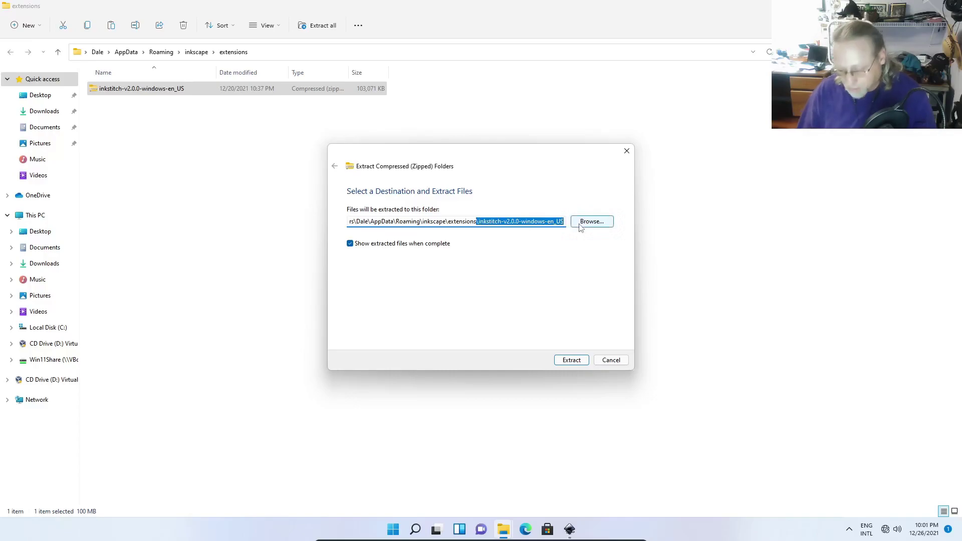
{"action": "type", "text": "\\"}
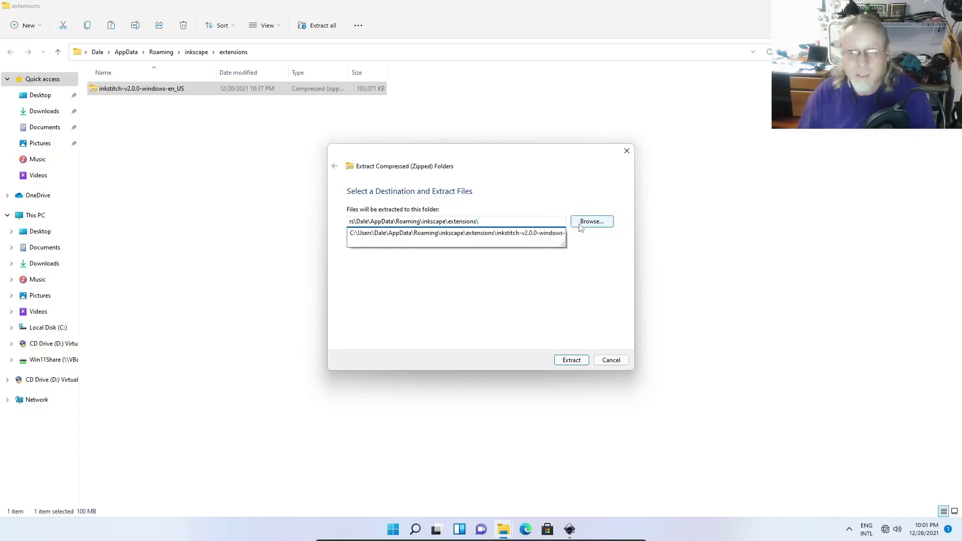
{"action": "left_click", "coordinate": [580, 265]}
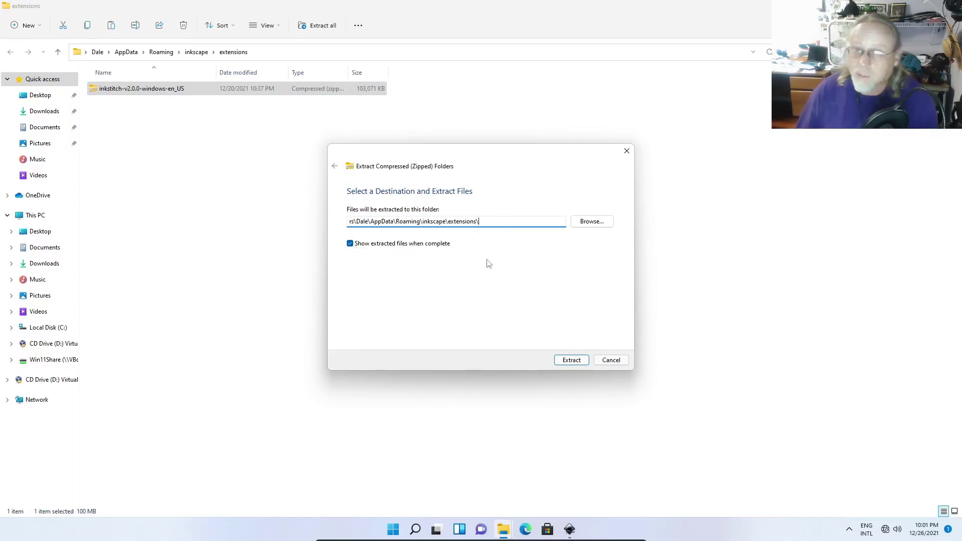
{"action": "left_click", "coordinate": [571, 360]}
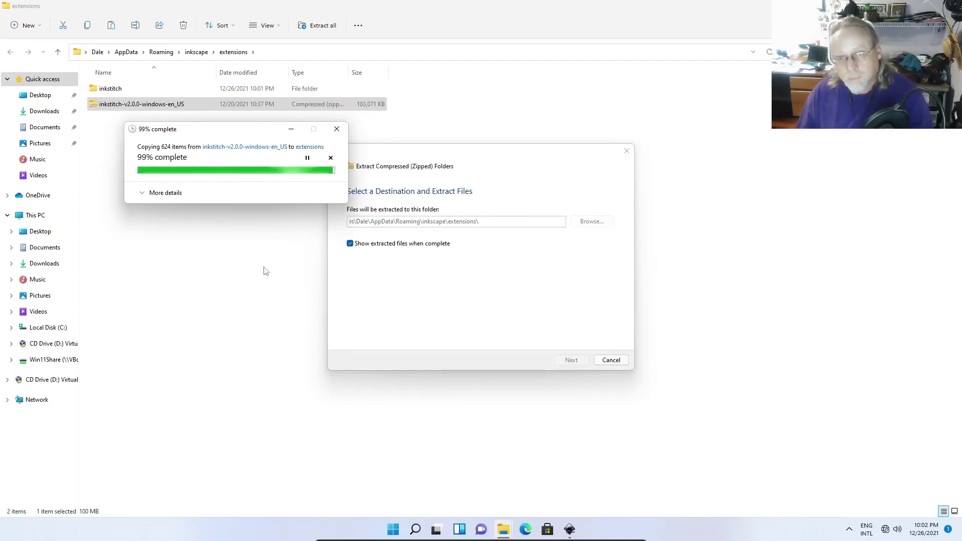
Step: Delete the leftover inkstitch zip, leaving 76 items: the inkstitch folder and .inx files
{"action": "key", "text": "super+Up"}
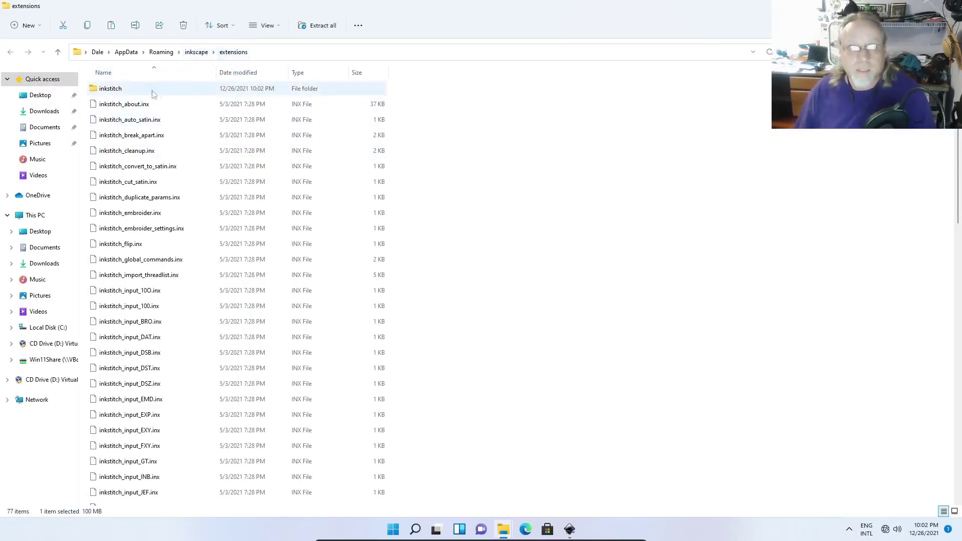
{"action": "scroll", "coordinate": [185, 359], "scroll_direction": "down", "scroll_amount": 15}
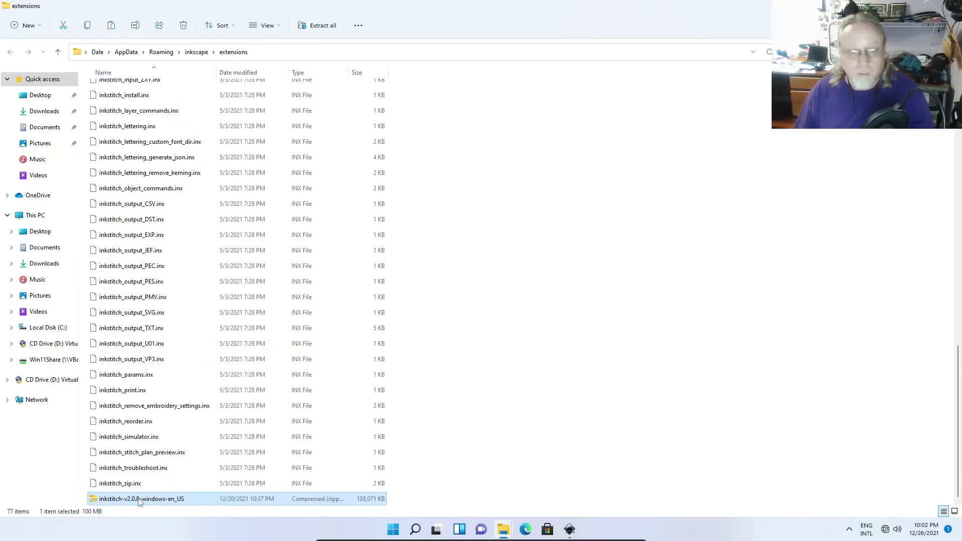
{"action": "right_click", "coordinate": [139, 503]}
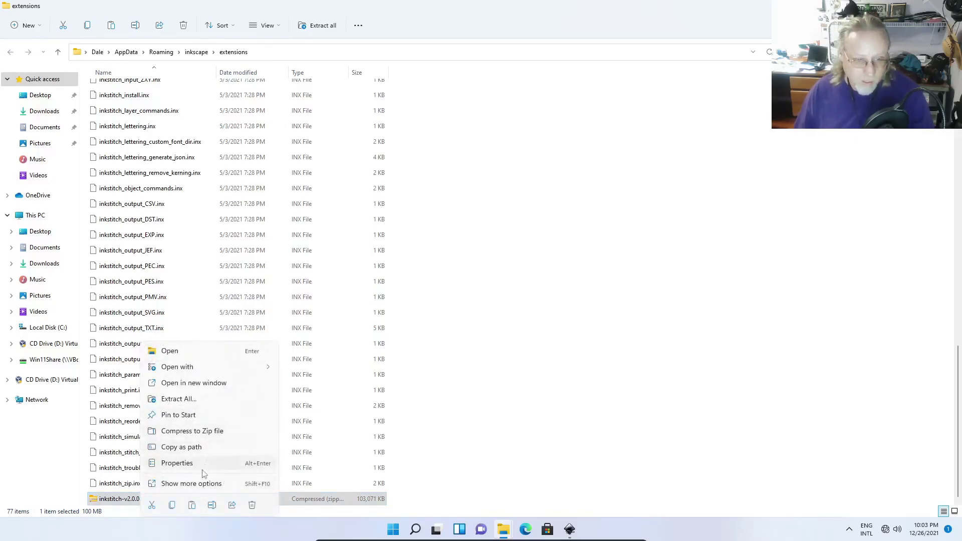
{"action": "left_click", "coordinate": [252, 507]}
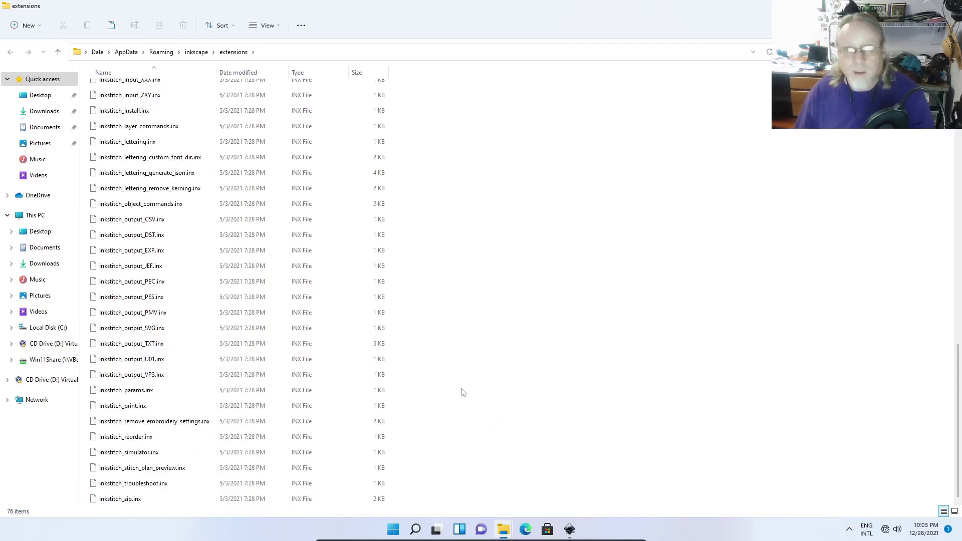
{"action": "scroll", "coordinate": [464, 392], "scroll_direction": "up", "scroll_amount": 15}
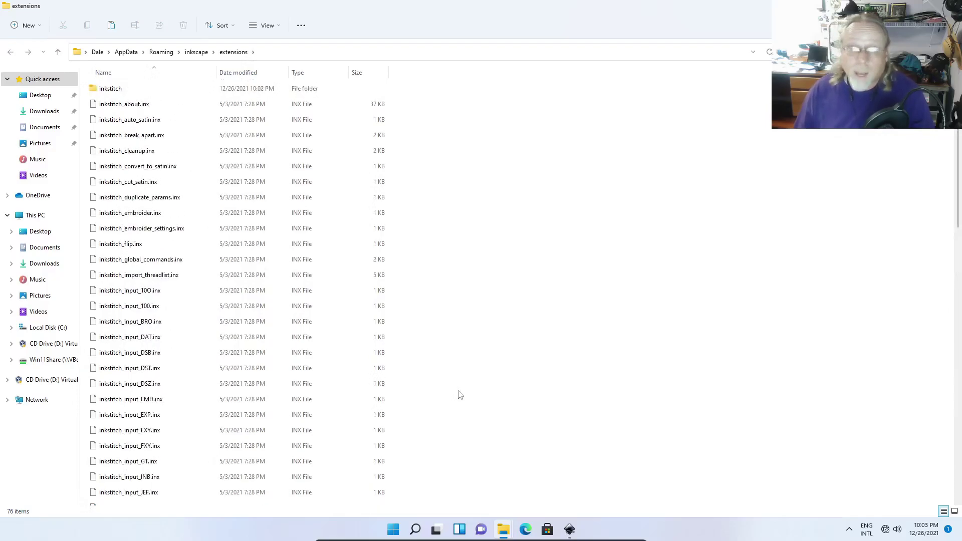
{"action": "scroll", "coordinate": [461, 395], "scroll_direction": "down", "scroll_amount": 15}
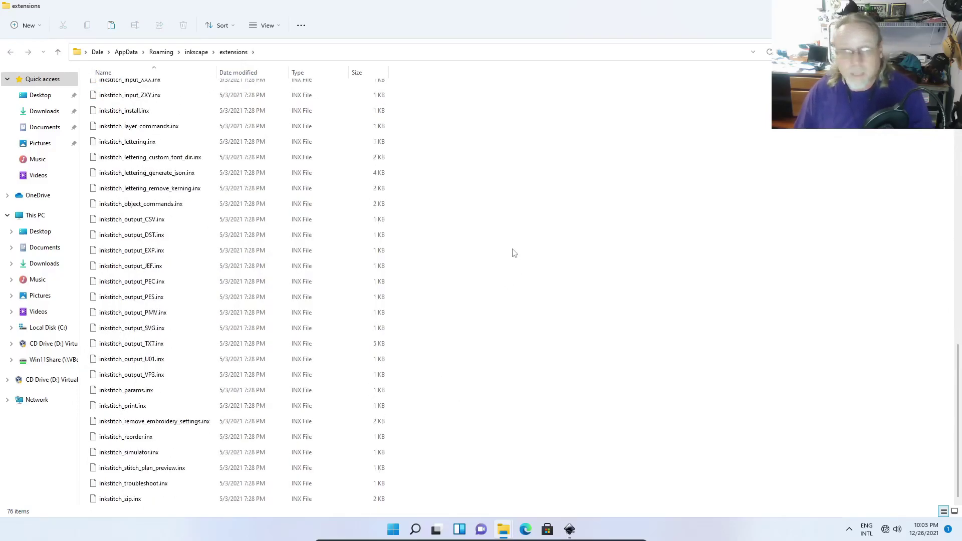
Step: Quit Inkscape with Ctrl+Q, relaunch it, and start a new blank document
{"action": "key", "text": "alt+Tab"}
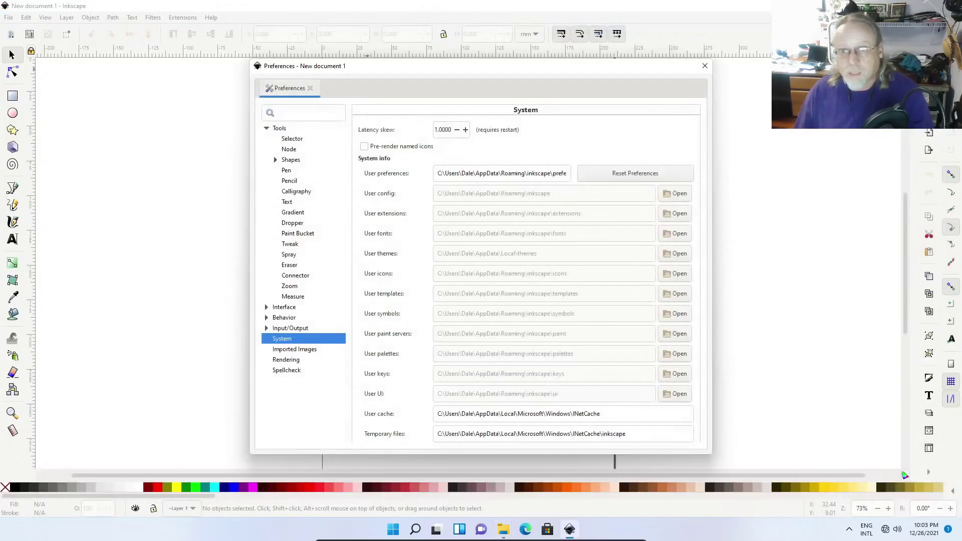
{"action": "left_click", "coordinate": [711, 62]}
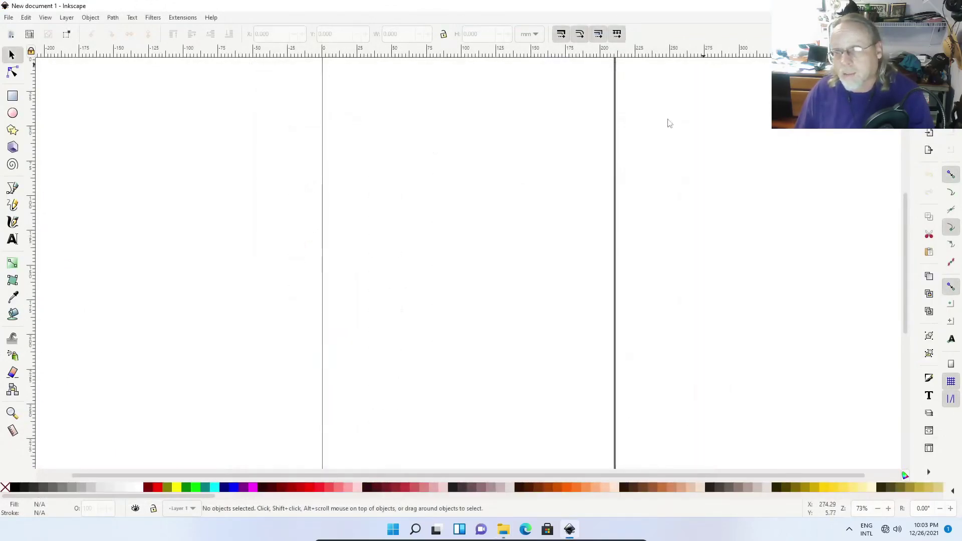
{"action": "key", "text": "ctrl+q"}
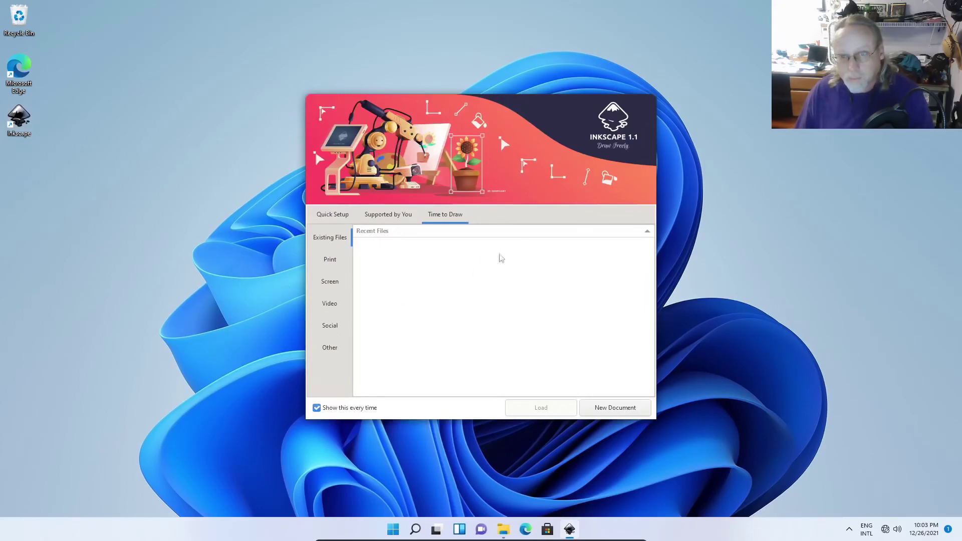
{"action": "left_click", "coordinate": [616, 408]}
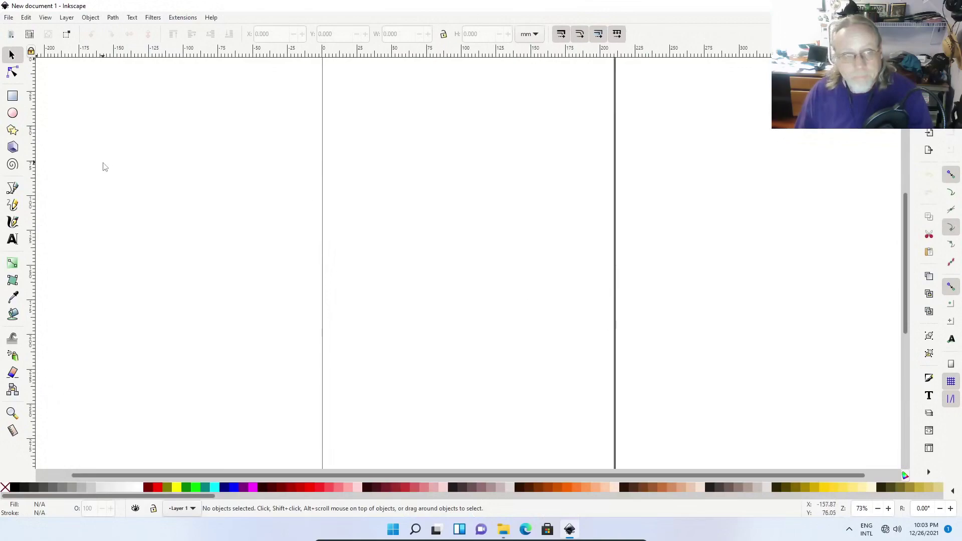
Step: Verify Ink/Stitch and its submenus appear under the Extensions menu
{"action": "left_click", "coordinate": [179, 19]}
{"action": "mouse_move", "coordinate": [210, 143]}
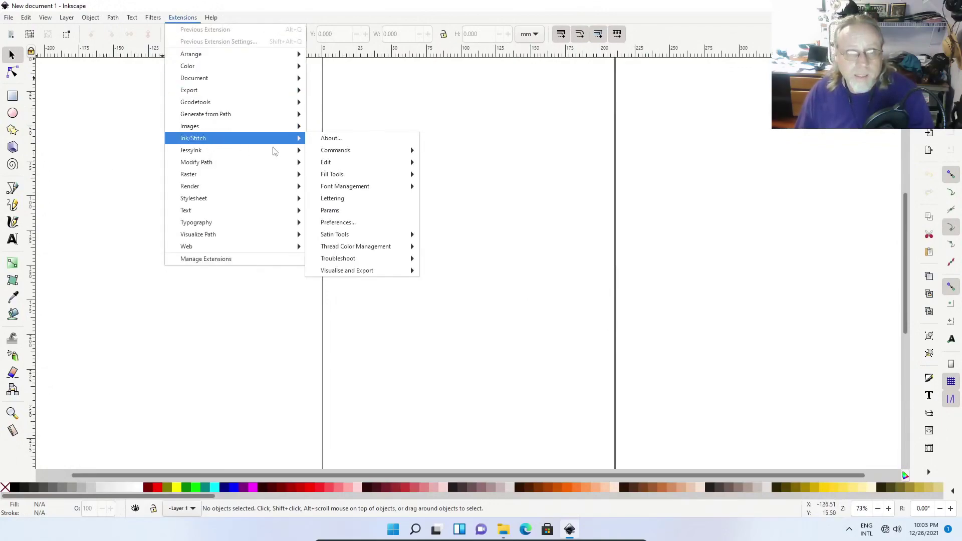
{"action": "mouse_move", "coordinate": [383, 263]}
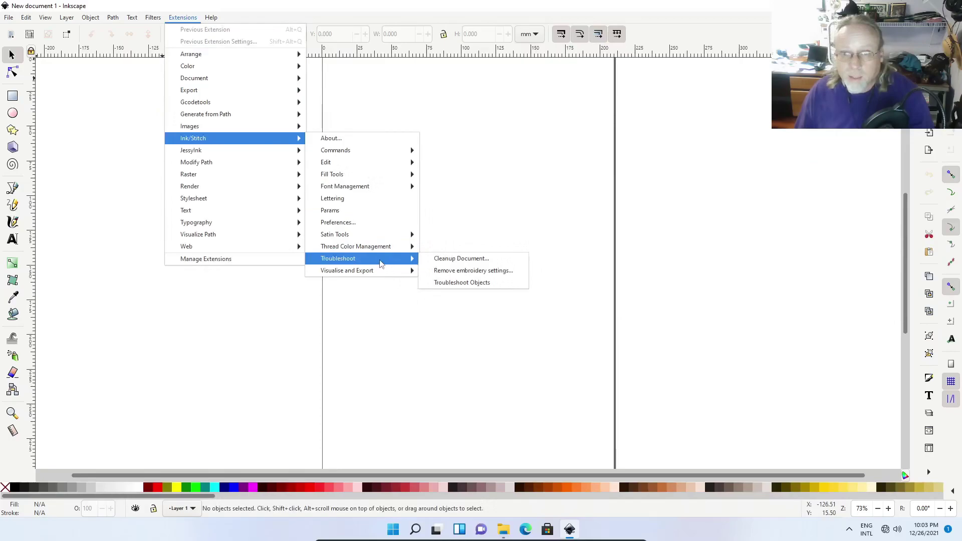
{"action": "mouse_move", "coordinate": [372, 167]}
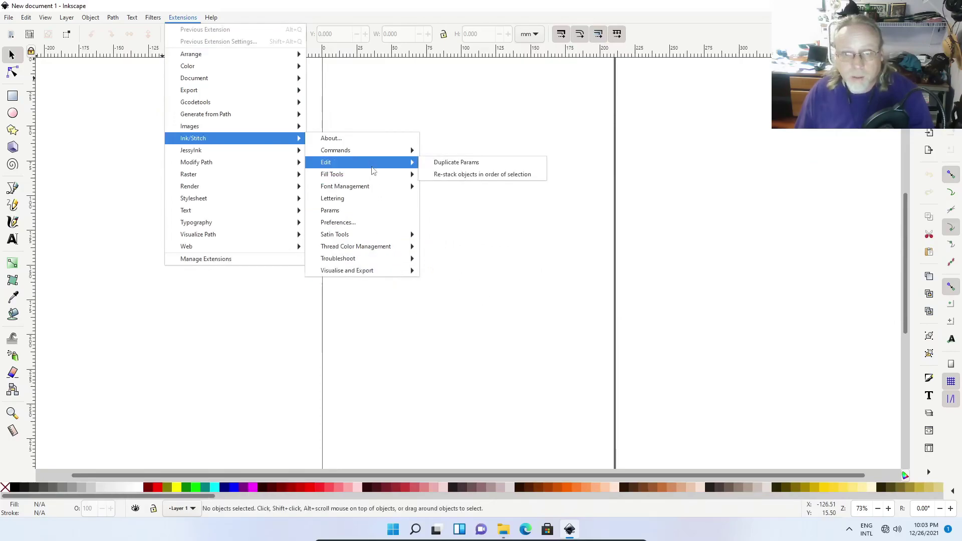
{"action": "left_click", "coordinate": [564, 354]}
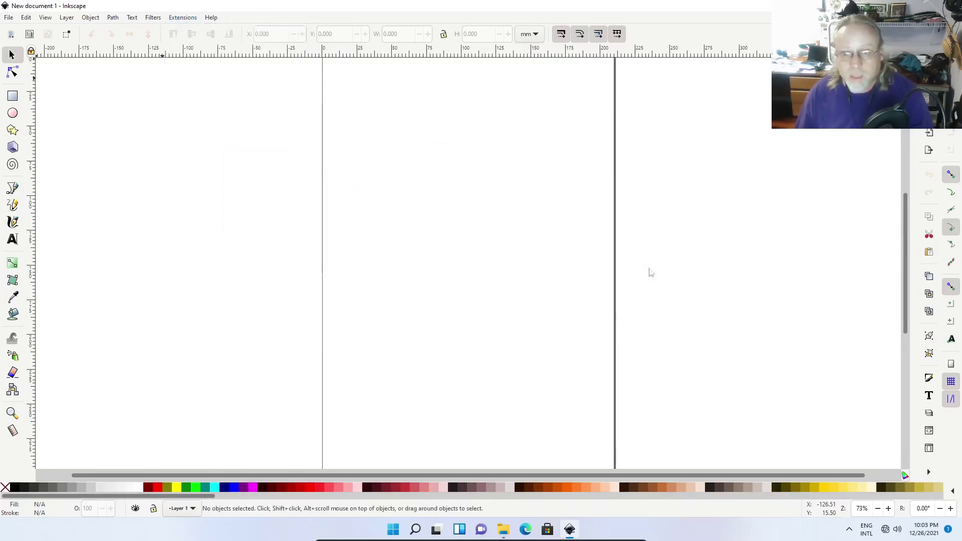
Step: Extract the inkstitch zip in Downloads into the suggested inkstitch-v2.0.0-windows-en_US folder
{"action": "left_click", "coordinate": [504, 530]}
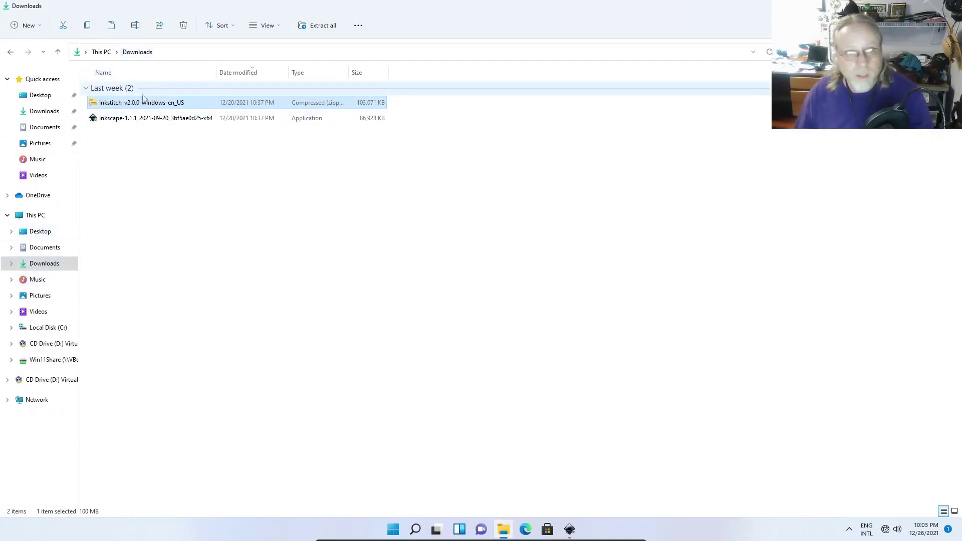
{"action": "right_click", "coordinate": [128, 108]}
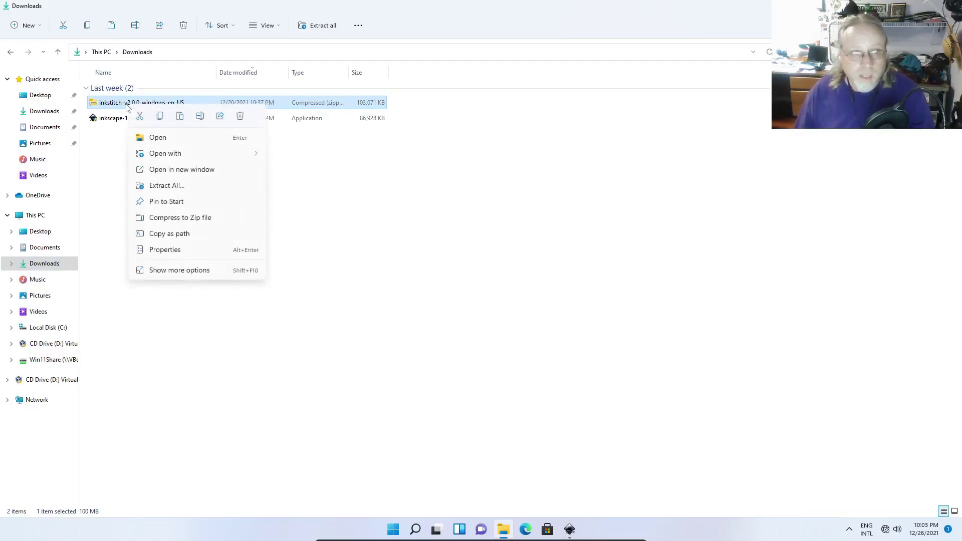
{"action": "left_click", "coordinate": [167, 186]}
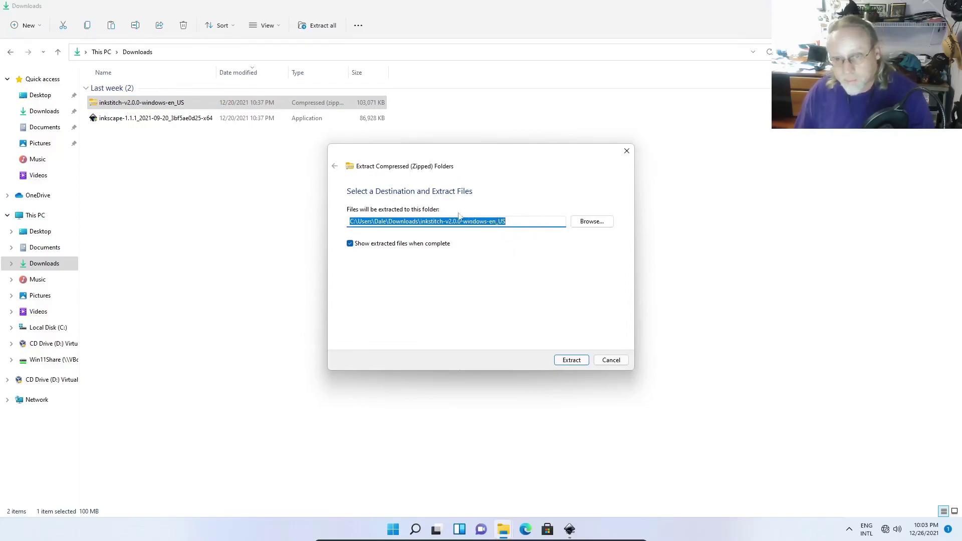
{"action": "left_click", "coordinate": [571, 364]}
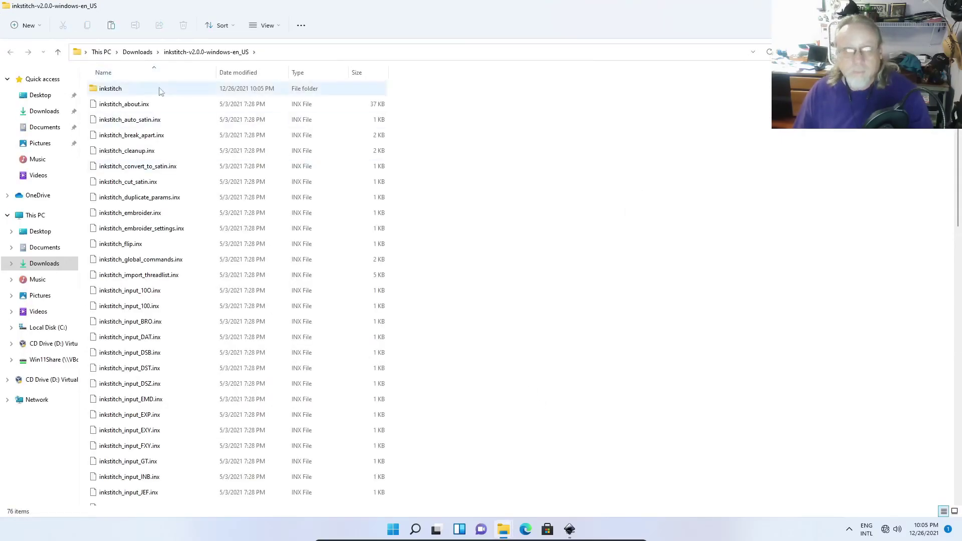
Step: Open the inkstitch-v2.0.0-windows-en_US folder and select all 76 items with Ctrl+A
{"action": "left_click", "coordinate": [44, 263]}
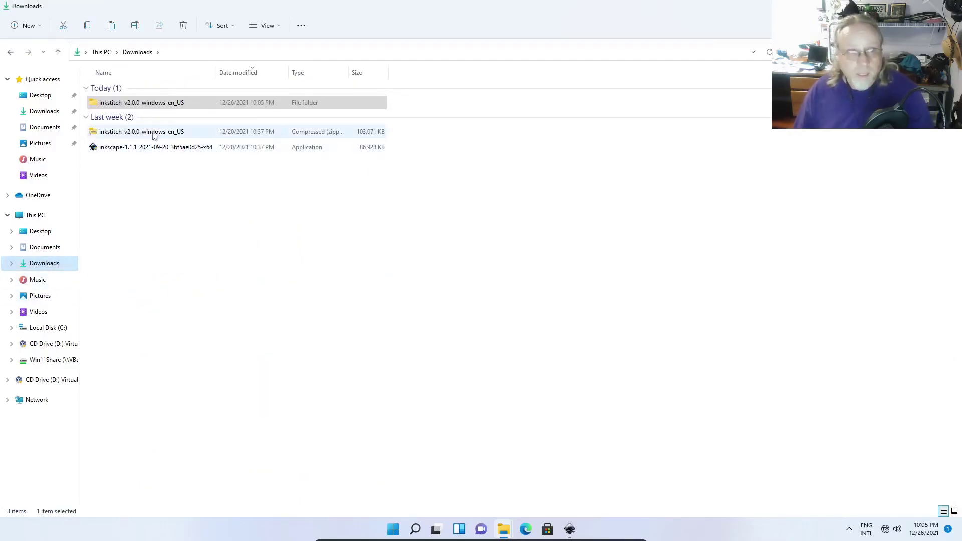
{"action": "double_click", "coordinate": [149, 104]}
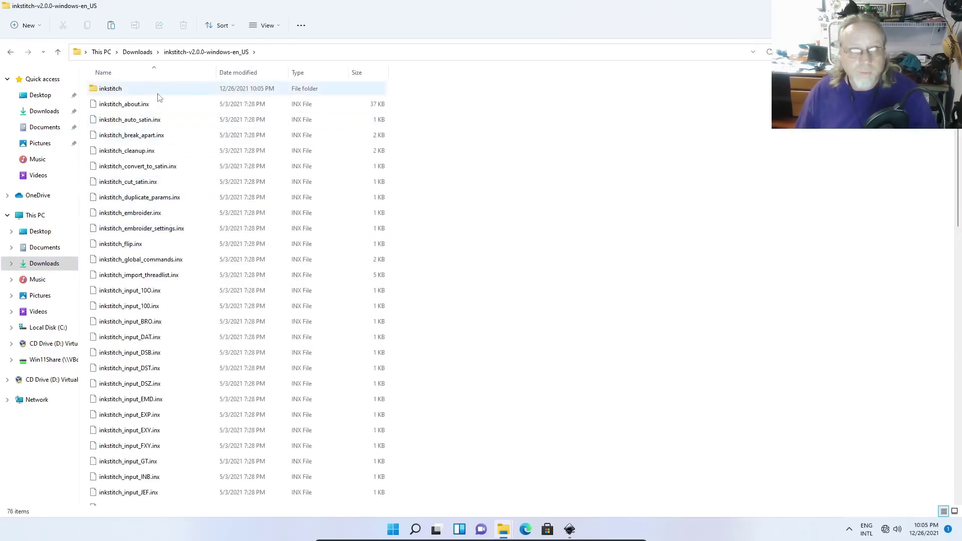
{"action": "left_click", "coordinate": [137, 51]}
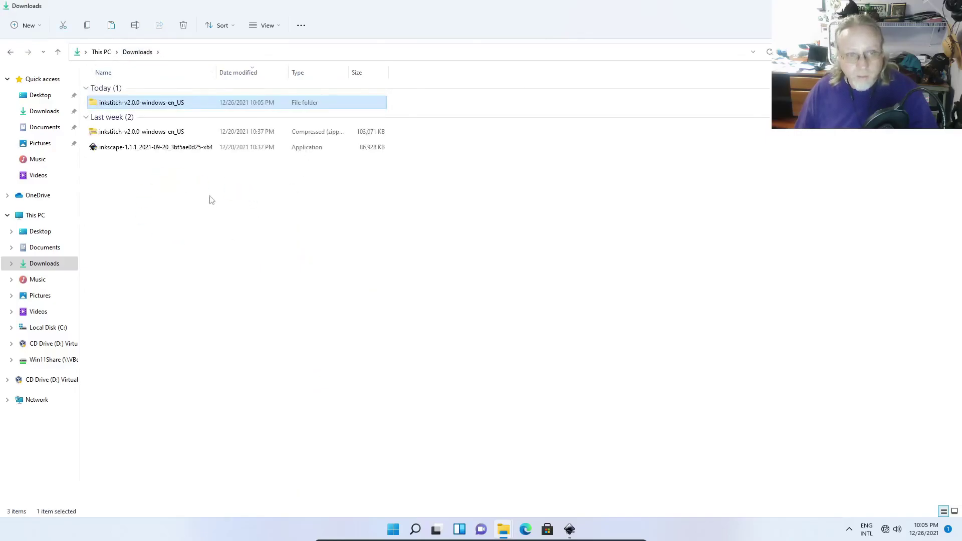
{"action": "double_click", "coordinate": [148, 103]}
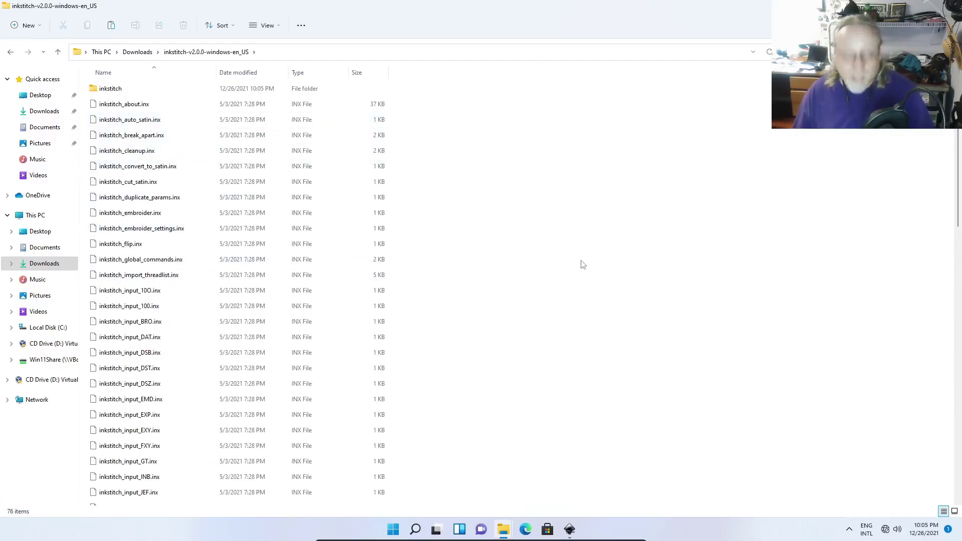
{"action": "key", "text": "ctrl+a"}
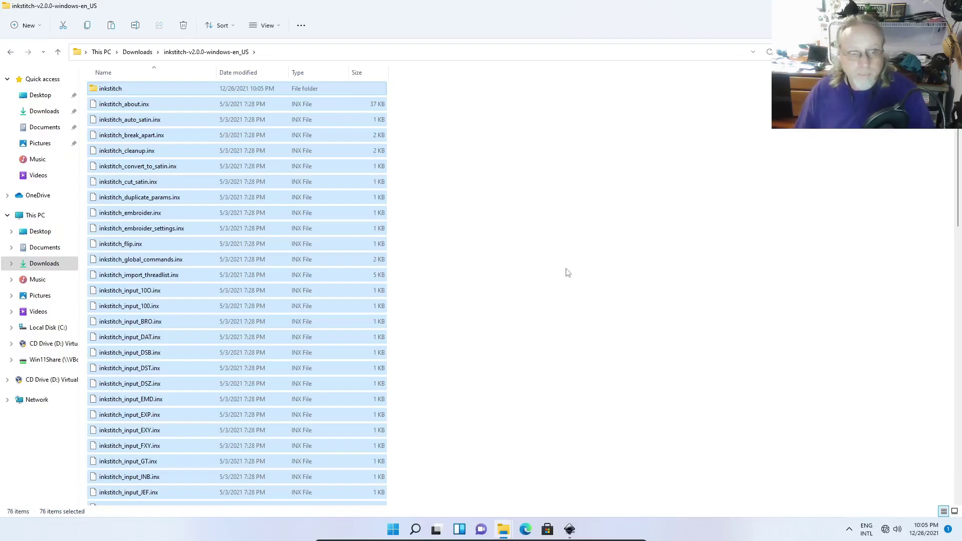
Step: From Inkscape's Preferences > System, open the user extensions folder in File Explorer
{"action": "left_click", "coordinate": [569, 529]}
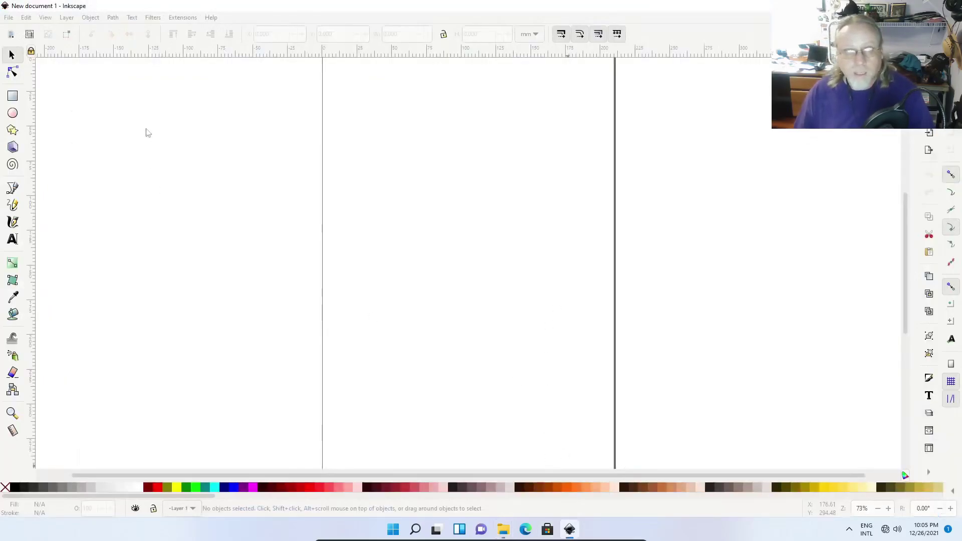
{"action": "left_click", "coordinate": [26, 17]}
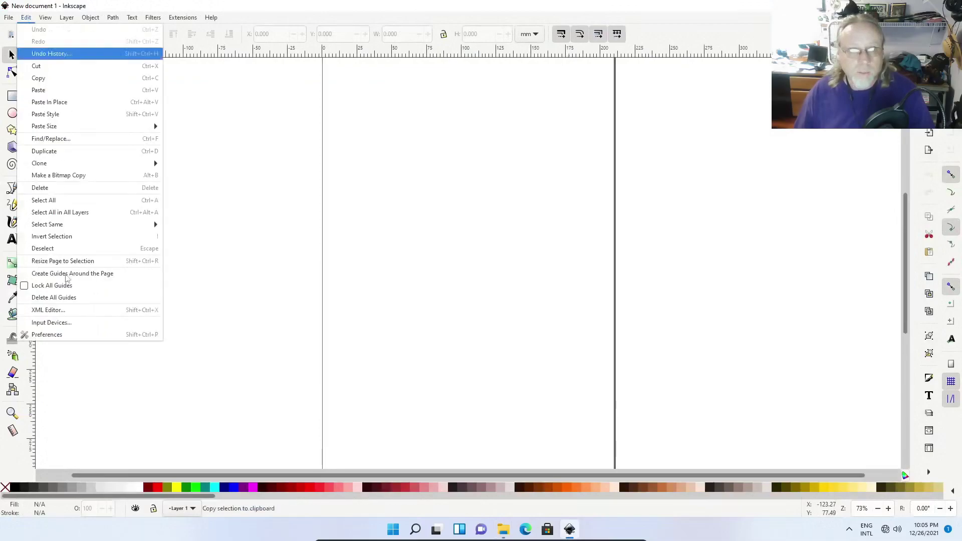
{"action": "left_click", "coordinate": [50, 334]}
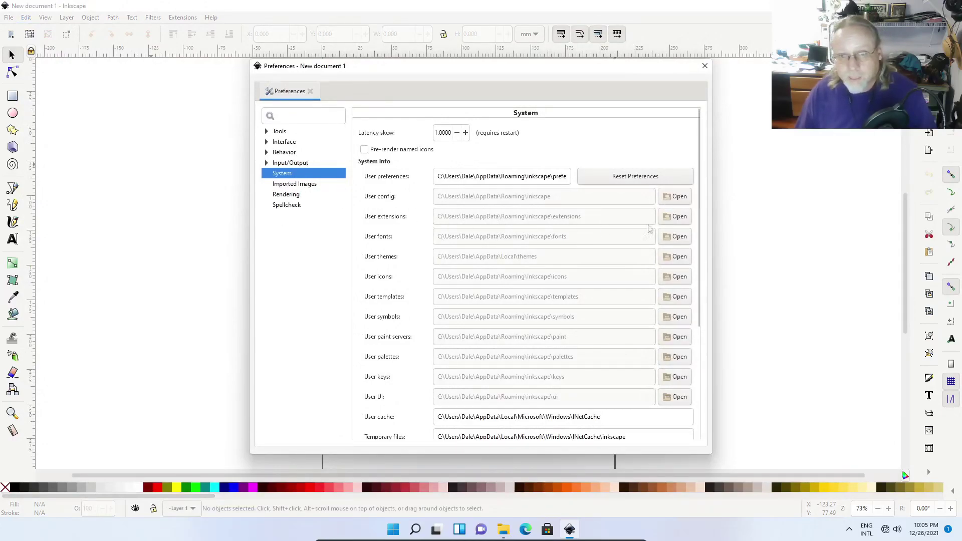
{"action": "left_click", "coordinate": [675, 216]}
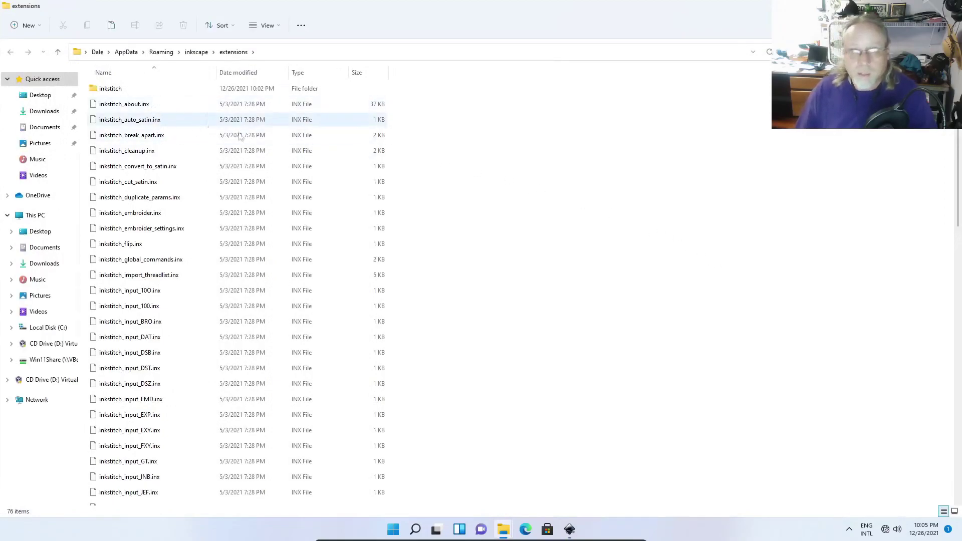
Step: Dismiss the extensions folder's context menu and close File Explorer to return to Preferences
{"action": "right_click", "coordinate": [401, 125]}
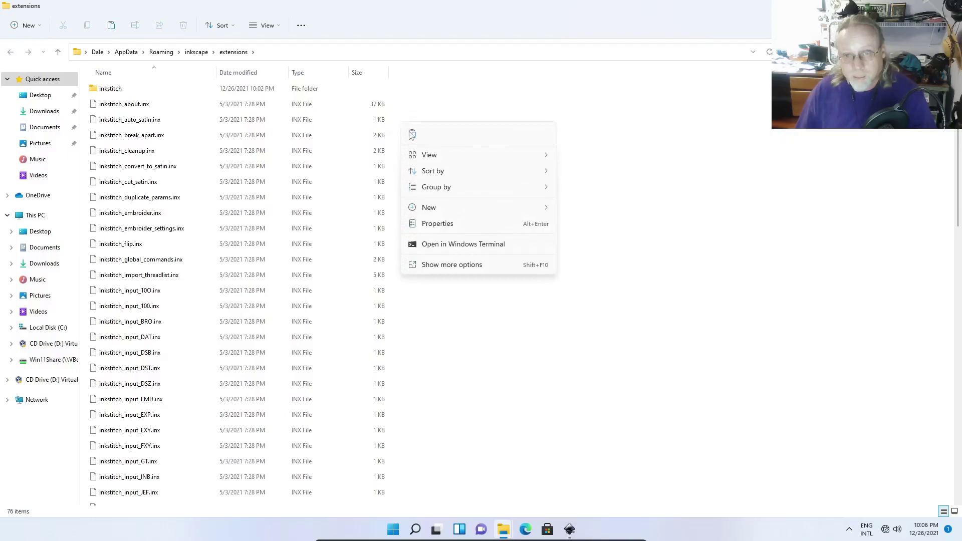
{"action": "left_click", "coordinate": [494, 362]}
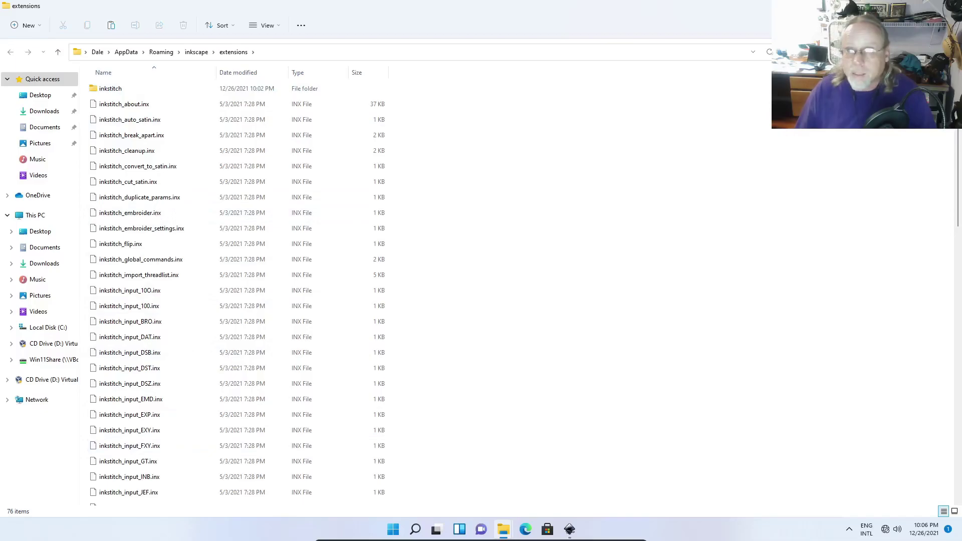
{"action": "left_click", "coordinate": [503, 529]}
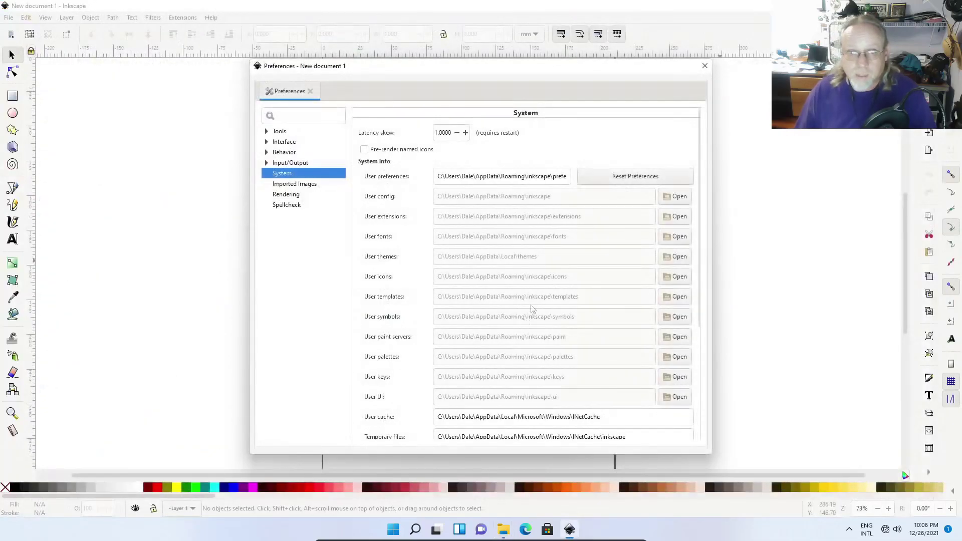
Step: Close Preferences and browse Extensions > Ink/Stitch > Thread Color Management
{"action": "left_click", "coordinate": [705, 66]}
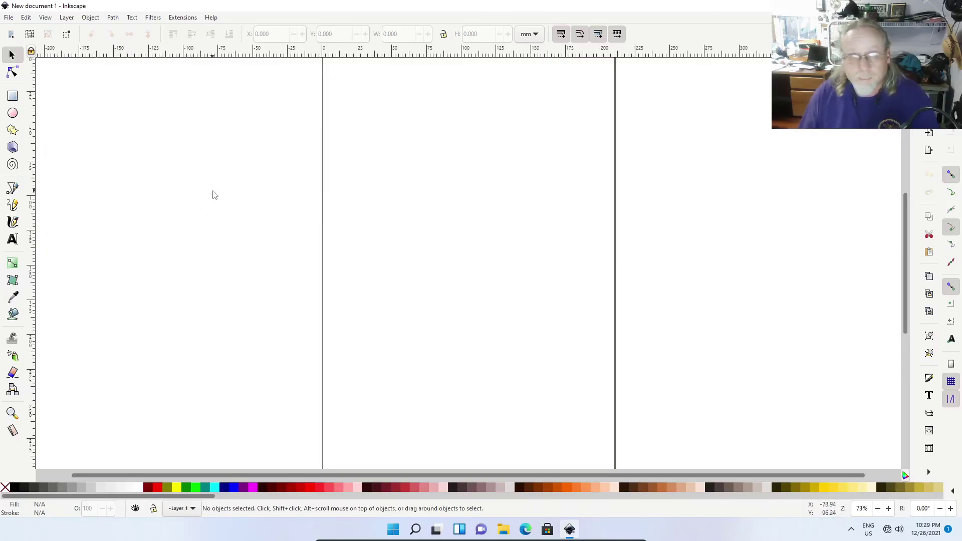
{"action": "left_click", "coordinate": [181, 19]}
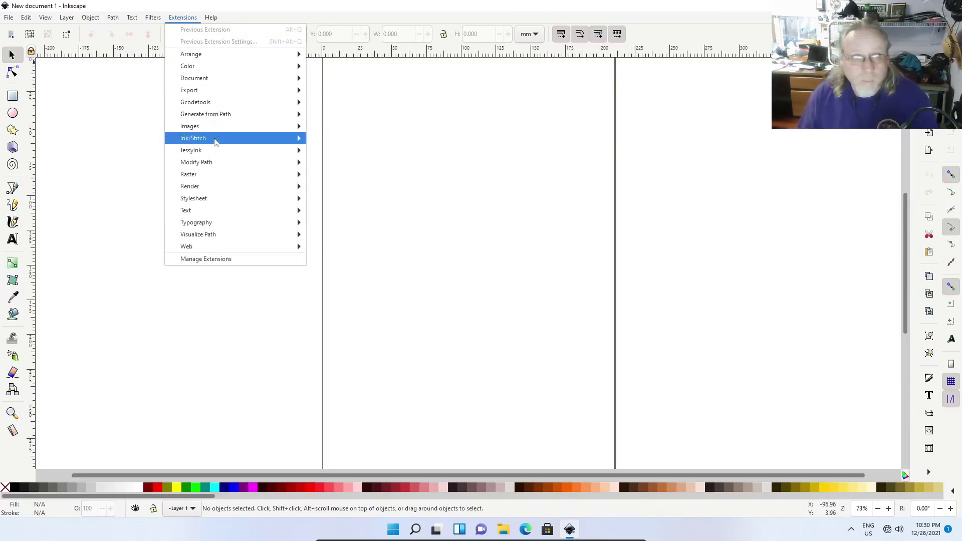
{"action": "mouse_move", "coordinate": [241, 139]}
{"action": "mouse_move", "coordinate": [384, 246]}
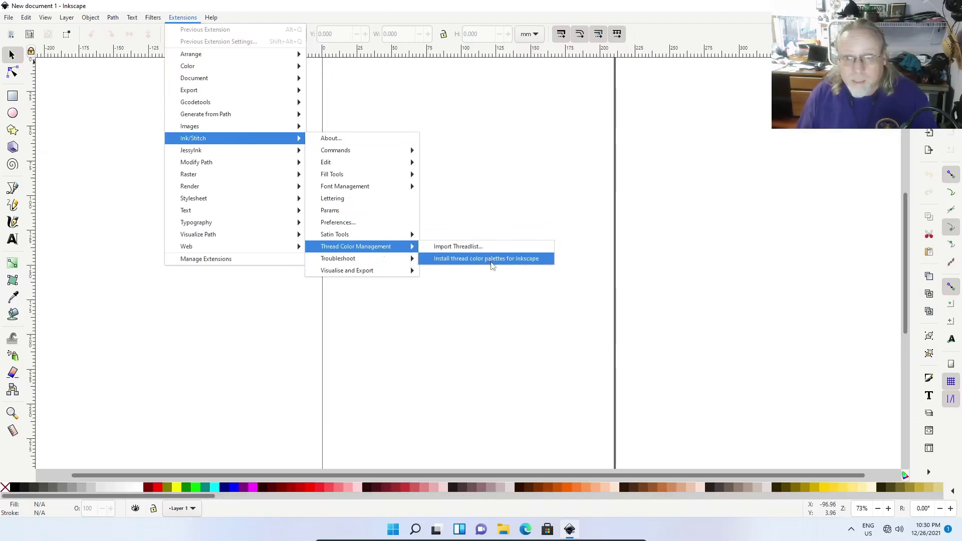
Step: Check the palette list, still Inkscape default, then reopen Extensions > Ink/Stitch > Thread Color Management
{"action": "left_click", "coordinate": [575, 314]}
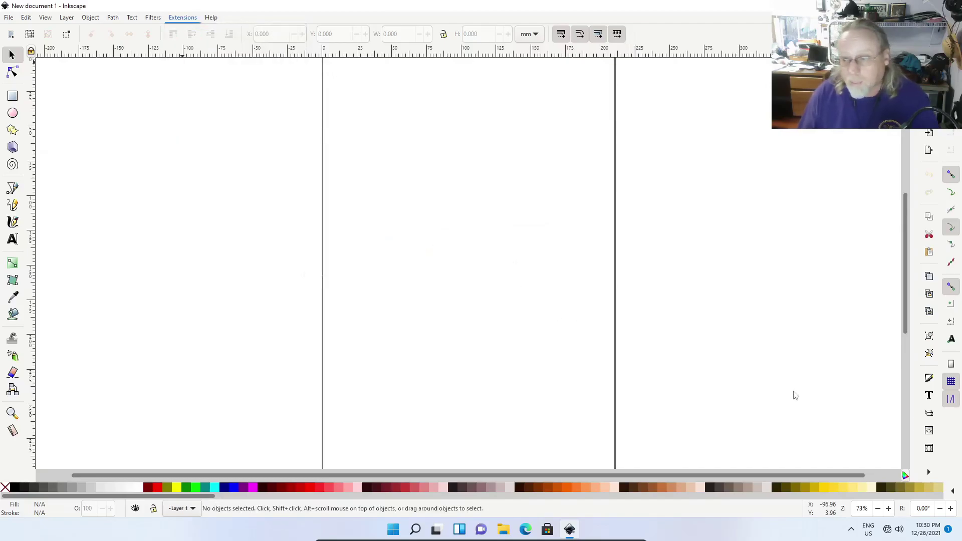
{"action": "left_click", "coordinate": [953, 494]}
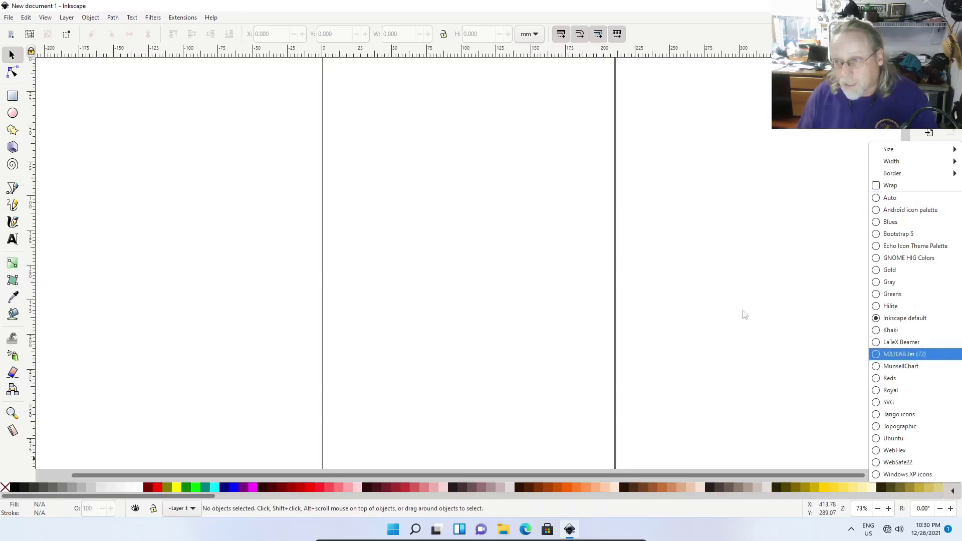
{"action": "left_click", "coordinate": [185, 19]}
{"action": "left_click", "coordinate": [186, 18]}
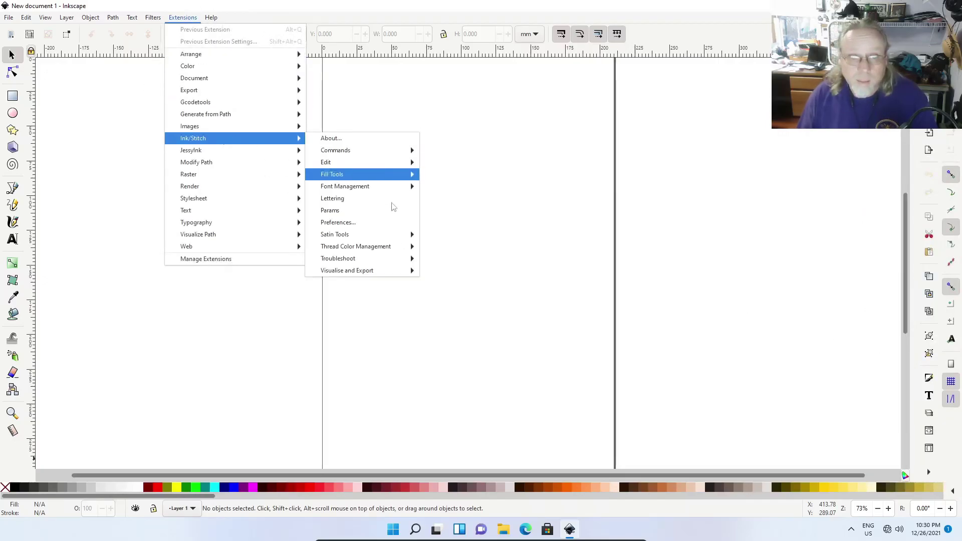
{"action": "mouse_move", "coordinate": [391, 248]}
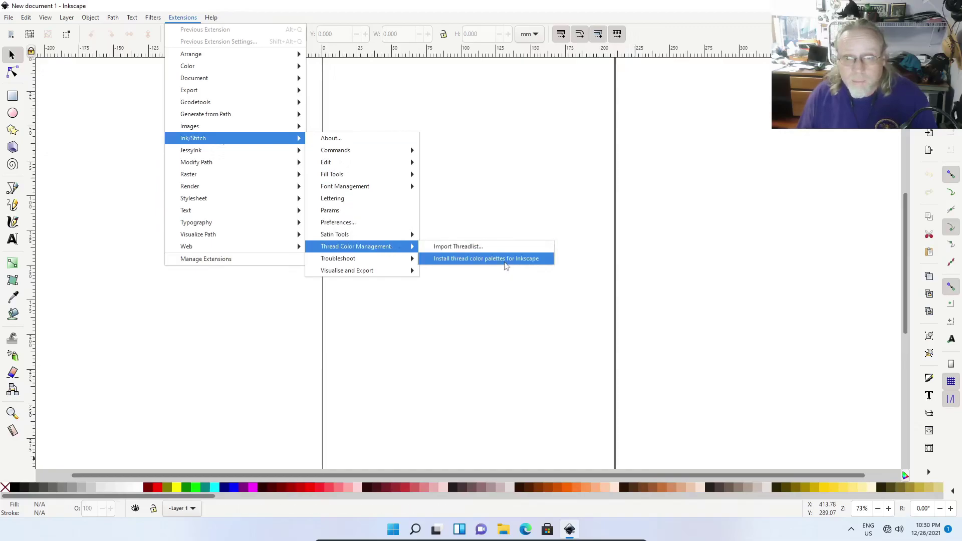
Step: Run Install thread color palettes for Inkscape into the suggested Inkscape directory
{"action": "left_click", "coordinate": [507, 262]}
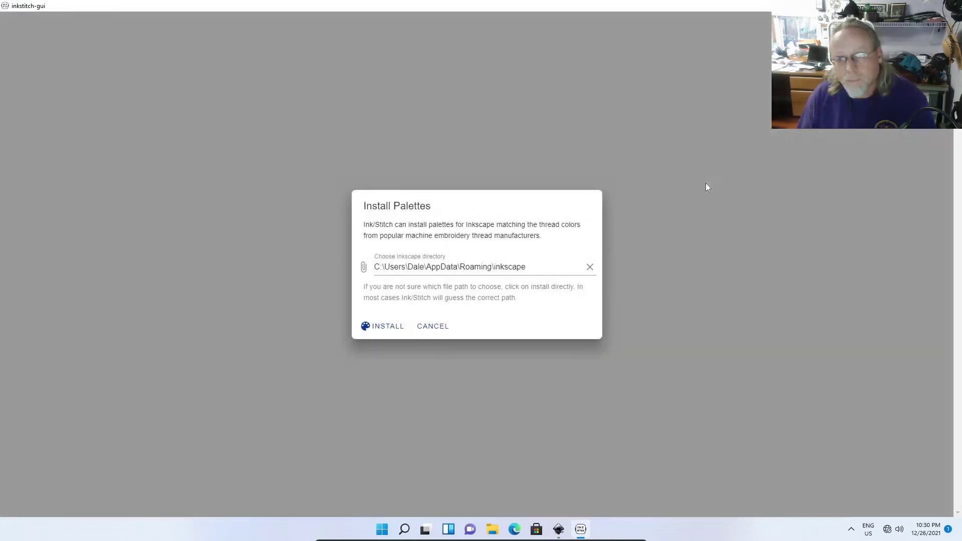
{"action": "left_click", "coordinate": [387, 328]}
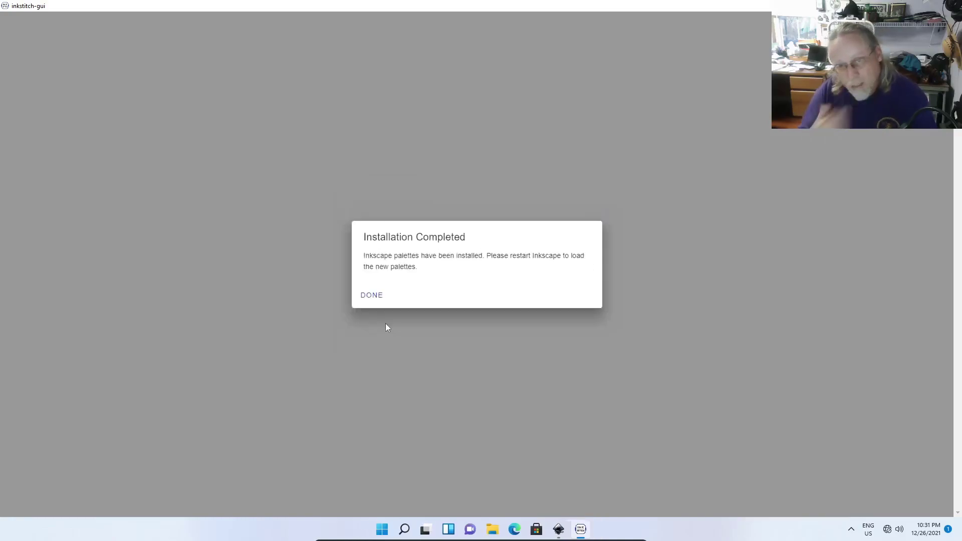
Step: Acknowledge Installation Completed, confirm palettes aren't listed yet, and quit Inkscape
{"action": "left_click", "coordinate": [372, 296]}
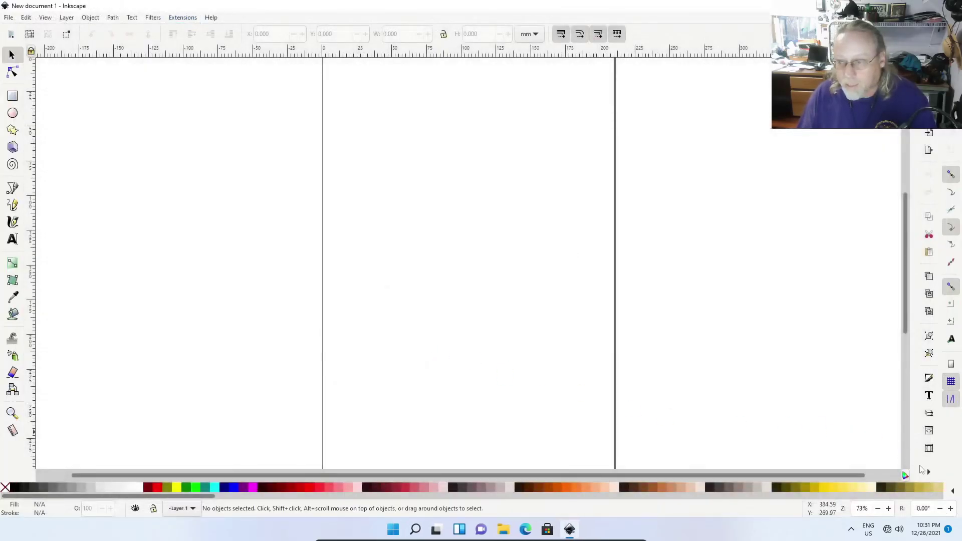
{"action": "left_click", "coordinate": [954, 492]}
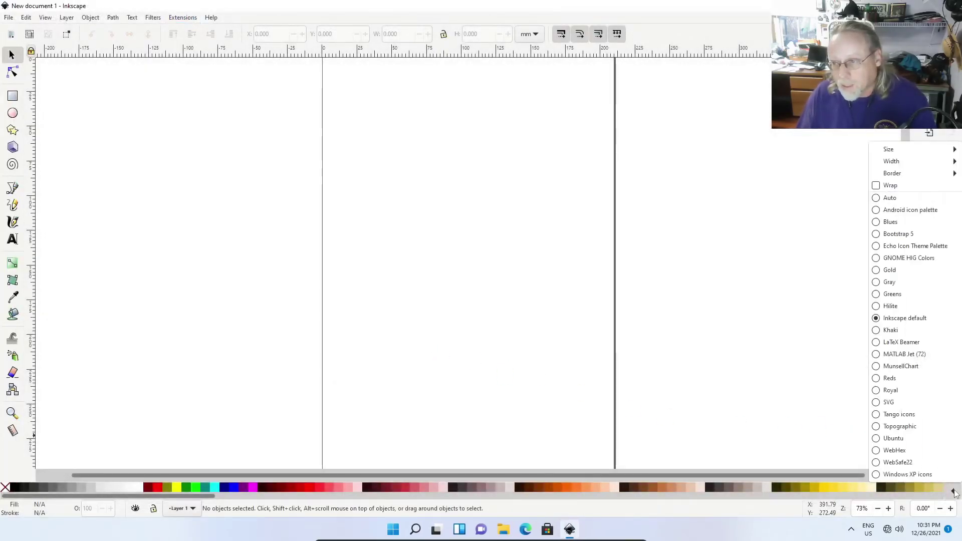
{"action": "key", "text": "Escape"}
{"action": "key", "text": "alt+F4"}
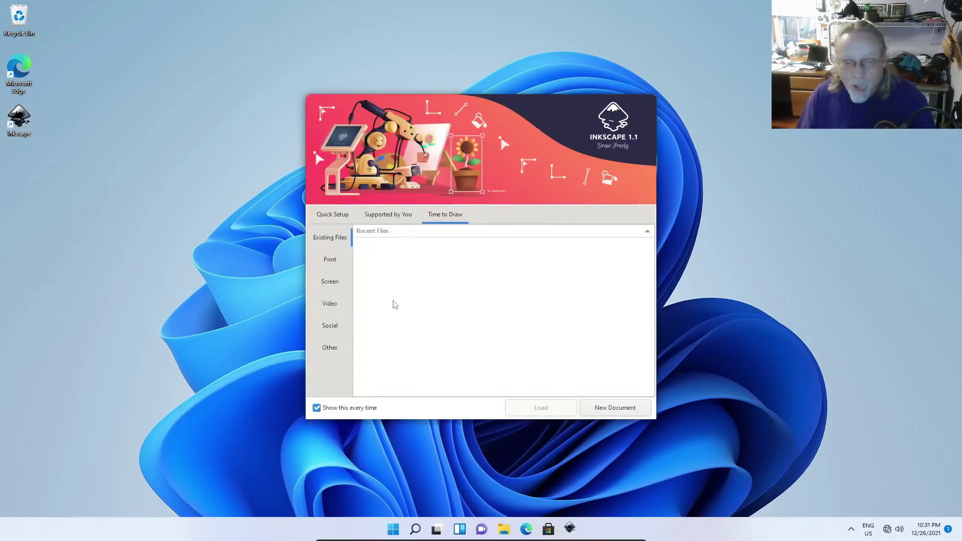
Step: Start a new document in the relaunched Inkscape and browse the Extensions > Ink/Stitch menus
{"action": "left_click", "coordinate": [602, 408]}
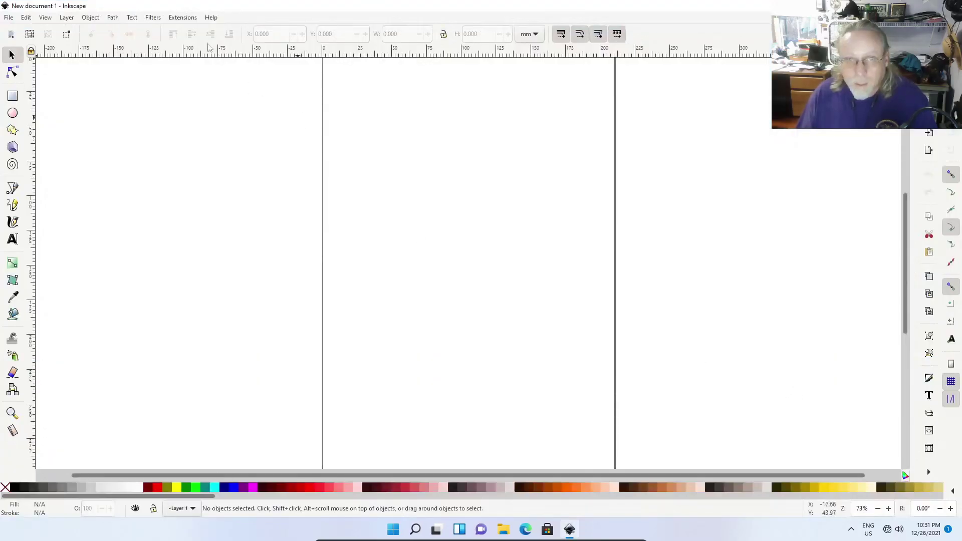
{"action": "left_click", "coordinate": [187, 17]}
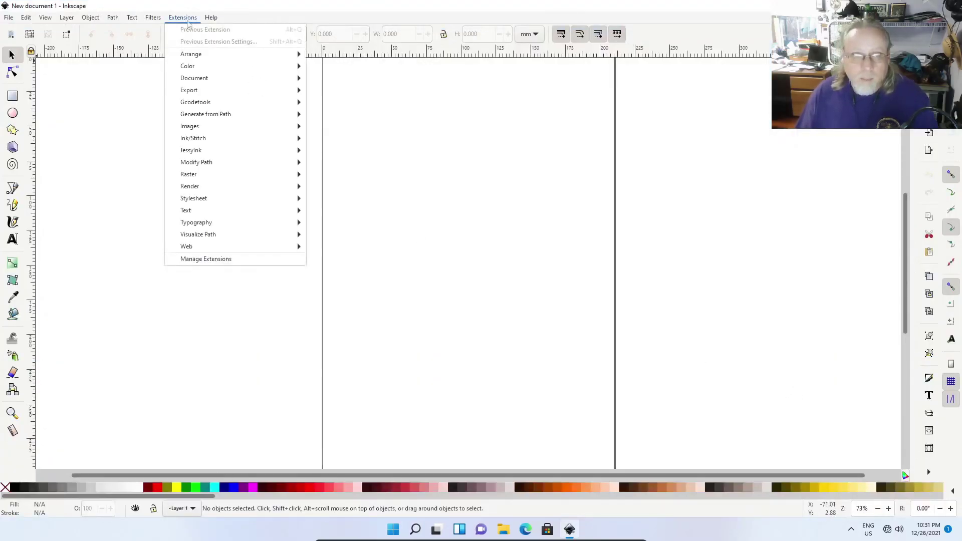
{"action": "mouse_move", "coordinate": [205, 144]}
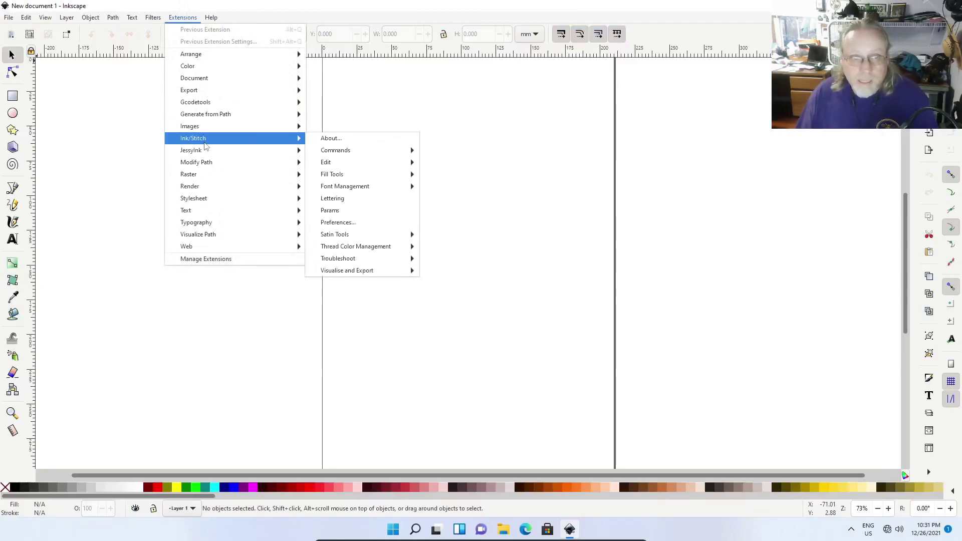
{"action": "mouse_move", "coordinate": [372, 249]}
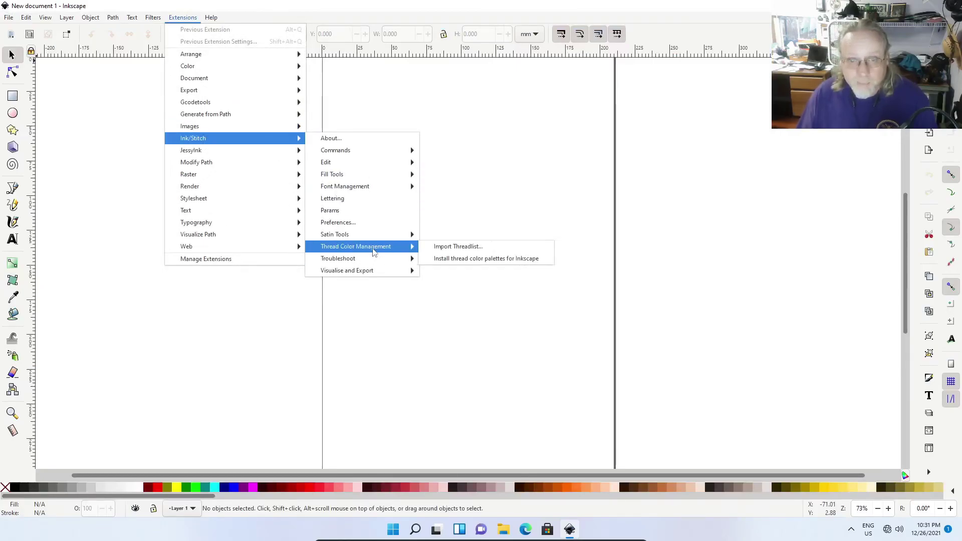
{"action": "left_click", "coordinate": [736, 346]}
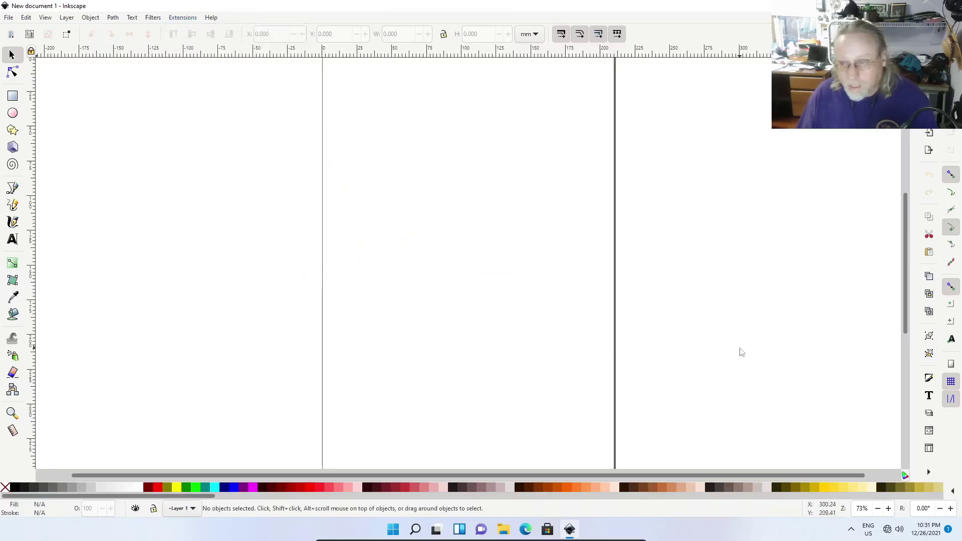
Step: Pick Ink/Stitch: Brother Embroidery from the palette list
{"action": "left_click", "coordinate": [953, 493]}
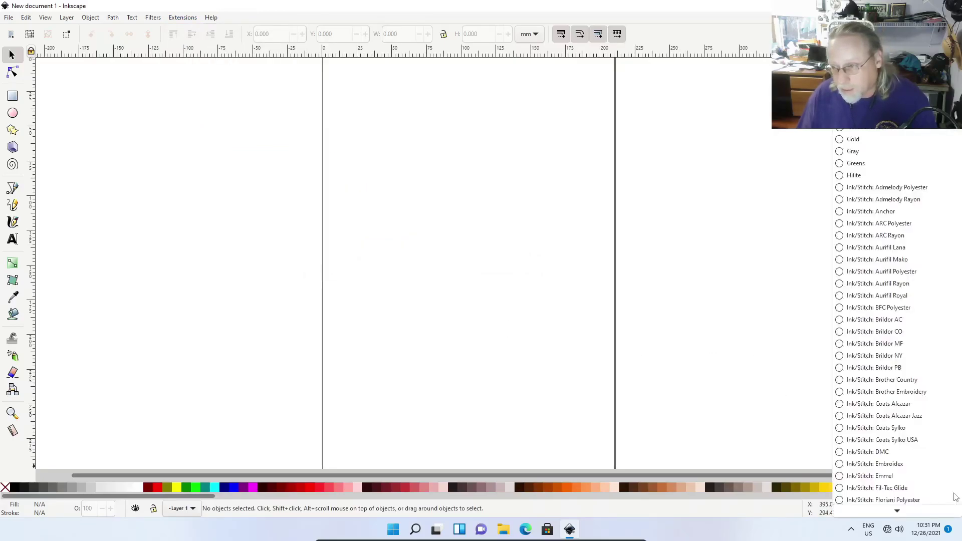
{"action": "scroll", "coordinate": [902, 336], "scroll_direction": "down", "scroll_amount": 3}
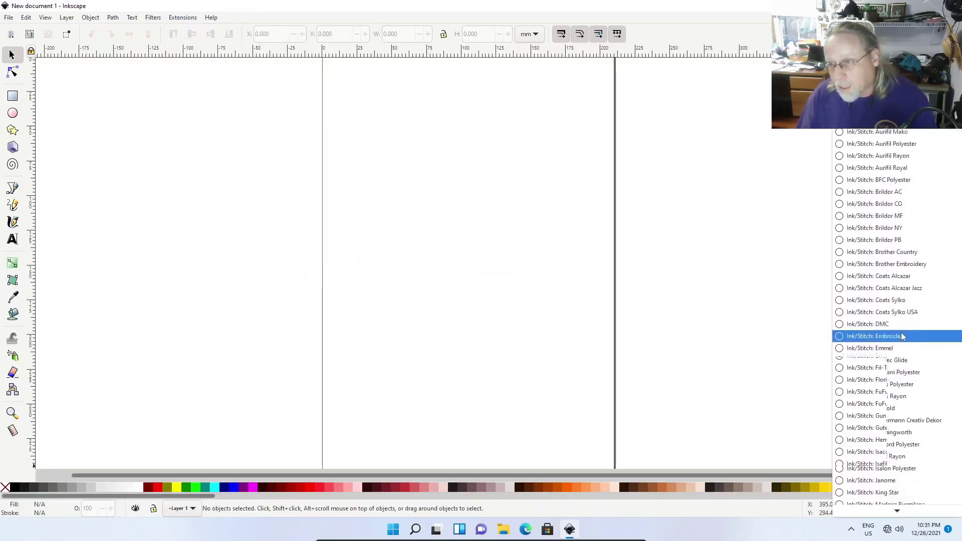
{"action": "scroll", "coordinate": [902, 337], "scroll_direction": "down", "scroll_amount": 15}
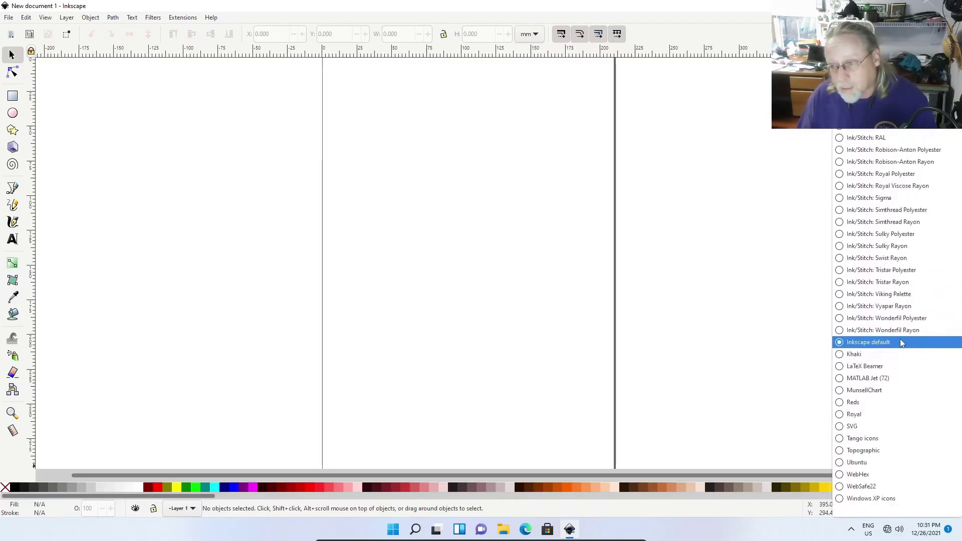
{"action": "scroll", "coordinate": [892, 443], "scroll_direction": "up", "scroll_amount": 7}
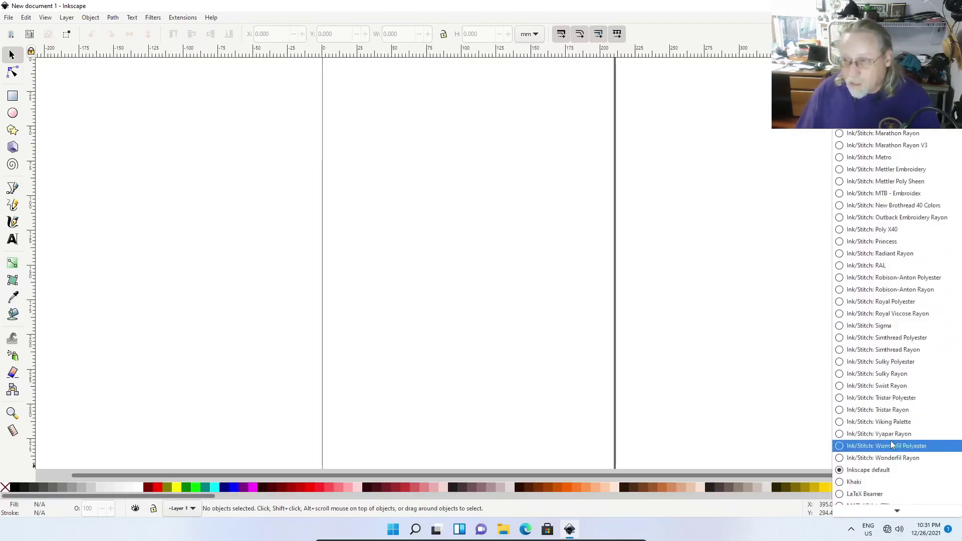
{"action": "scroll", "coordinate": [892, 445], "scroll_direction": "up", "scroll_amount": 12}
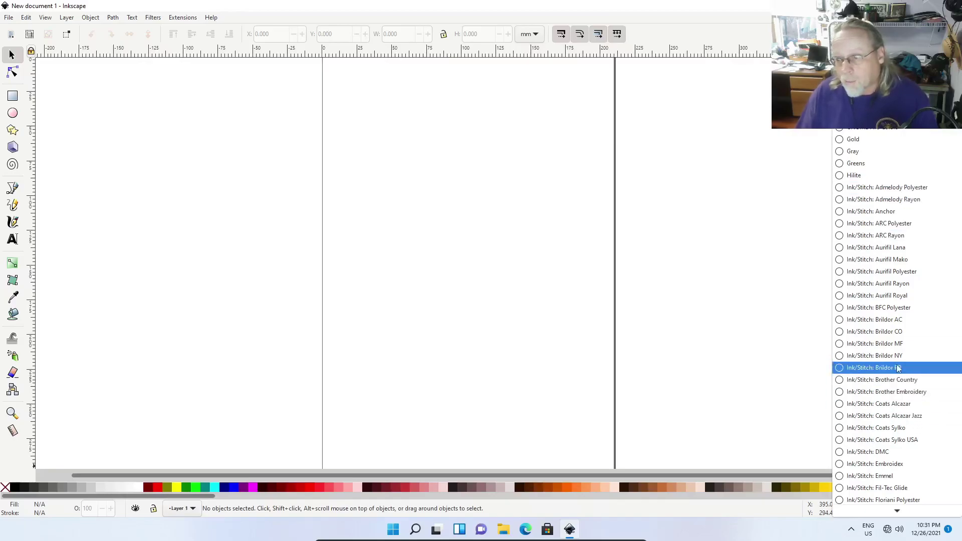
{"action": "scroll", "coordinate": [897, 371], "scroll_direction": "down", "scroll_amount": 3}
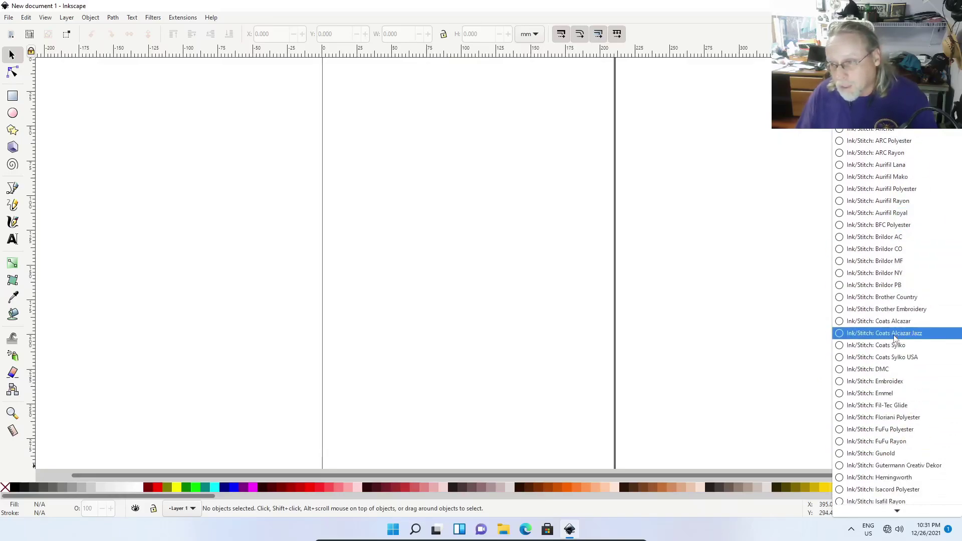
{"action": "left_click", "coordinate": [900, 309]}
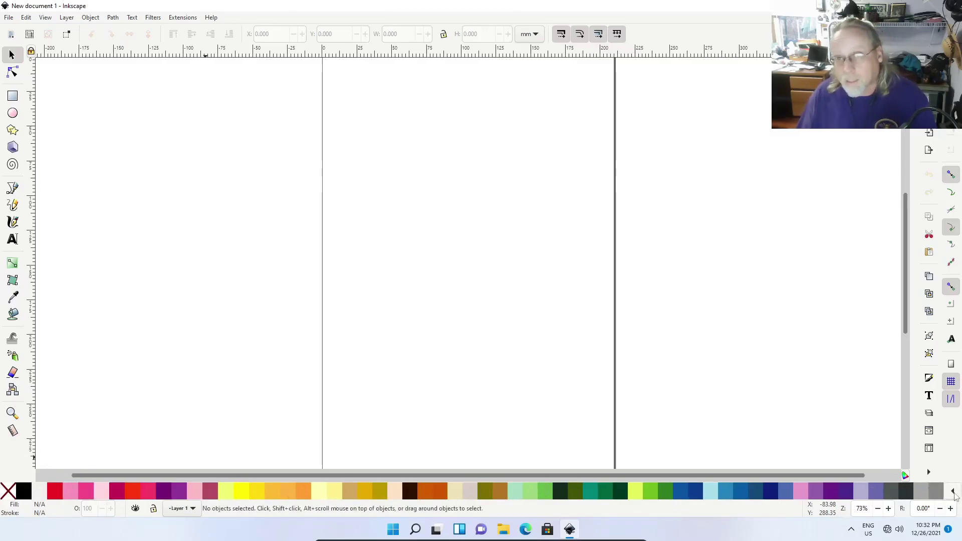
Step: Browse the other thread palettes, then close the list keeping Brother Embroidery
{"action": "left_click", "coordinate": [954, 494]}
{"action": "scroll", "coordinate": [897, 401], "scroll_direction": "down", "scroll_amount": 3}
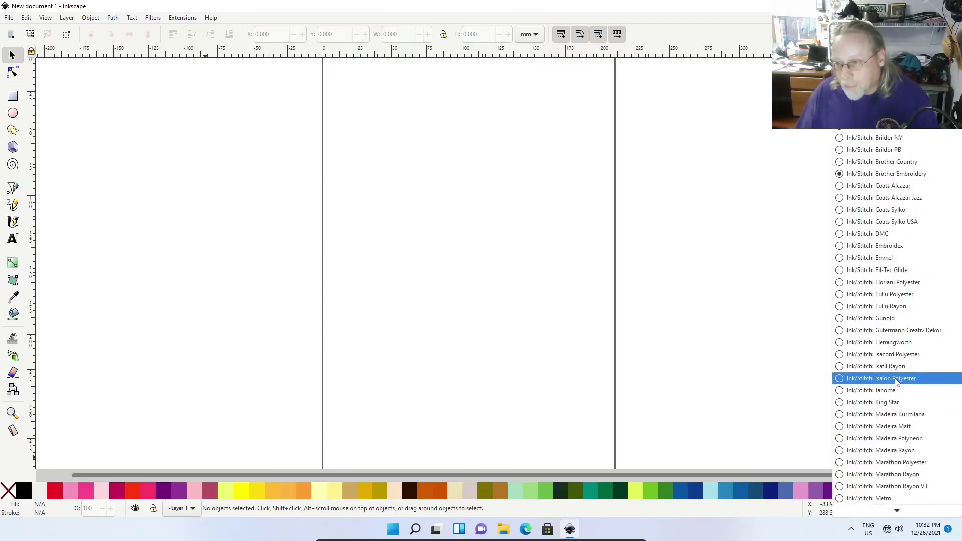
{"action": "scroll", "coordinate": [897, 382], "scroll_direction": "down", "scroll_amount": 5}
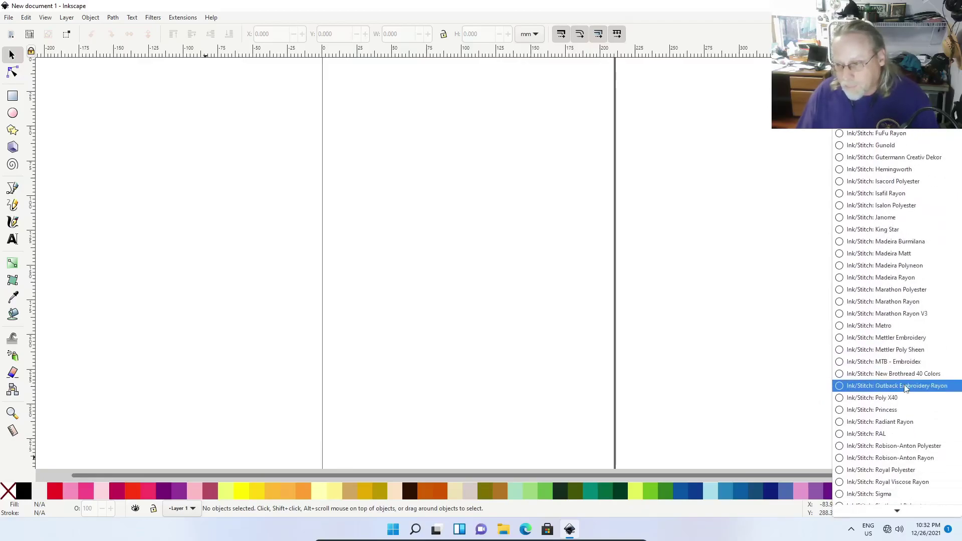
{"action": "scroll", "coordinate": [906, 388], "scroll_direction": "down", "scroll_amount": 4}
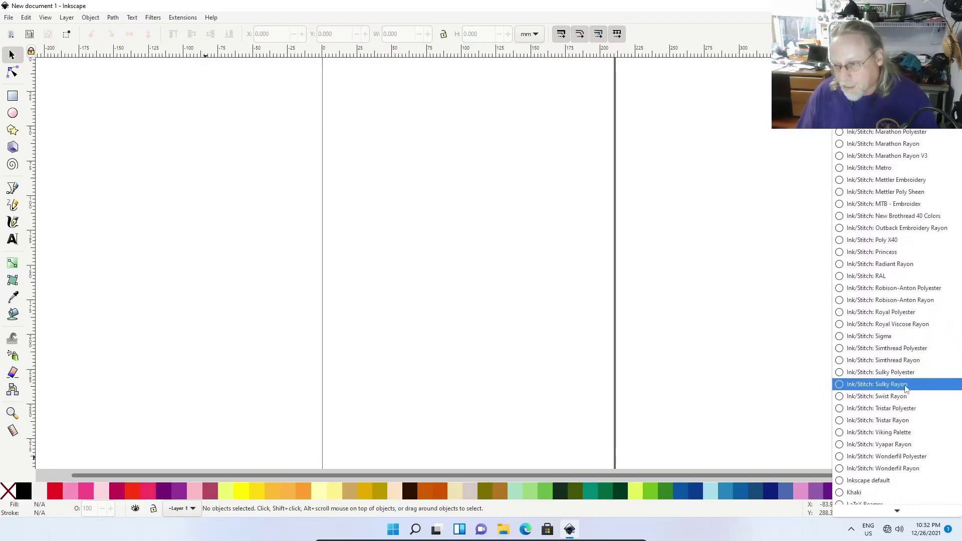
{"action": "scroll", "coordinate": [912, 454], "scroll_direction": "up", "scroll_amount": 2}
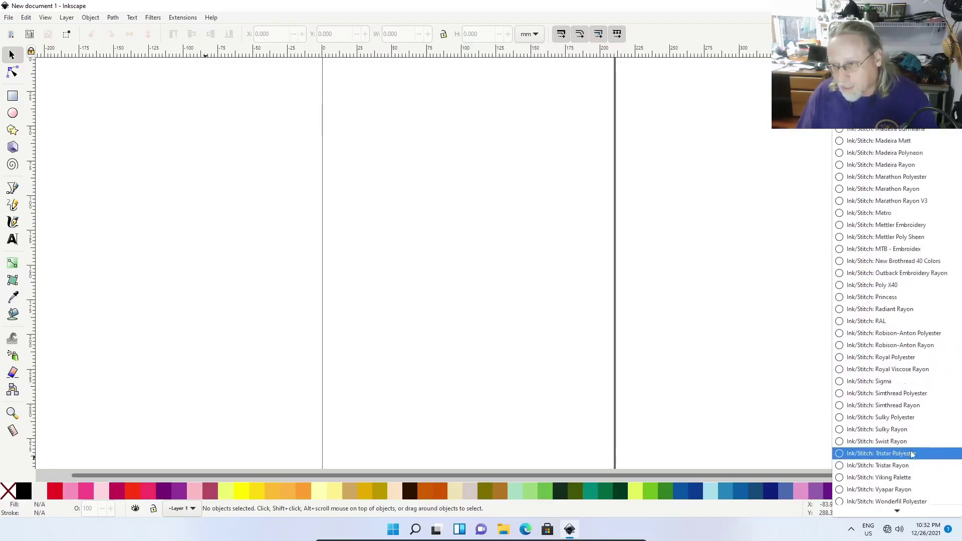
{"action": "scroll", "coordinate": [912, 454], "scroll_direction": "up", "scroll_amount": 6}
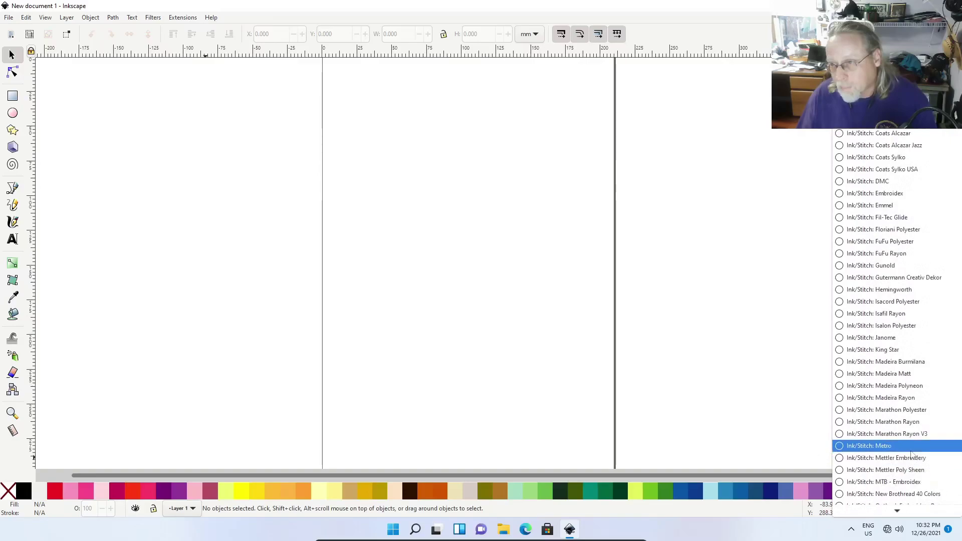
{"action": "scroll", "coordinate": [912, 454], "scroll_direction": "up", "scroll_amount": 3}
{"action": "scroll", "coordinate": [912, 454], "scroll_direction": "up", "scroll_amount": 2}
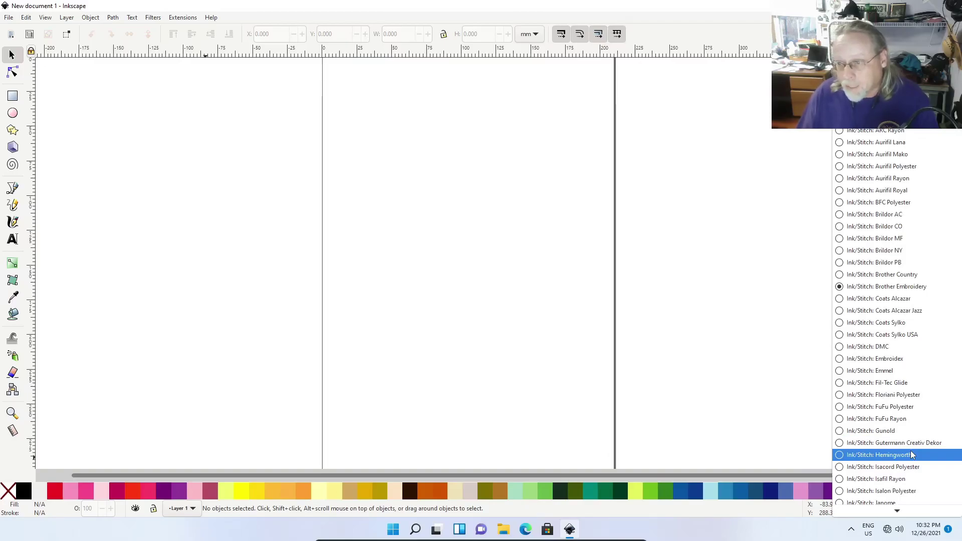
{"action": "scroll", "coordinate": [910, 440], "scroll_direction": "down", "scroll_amount": 2}
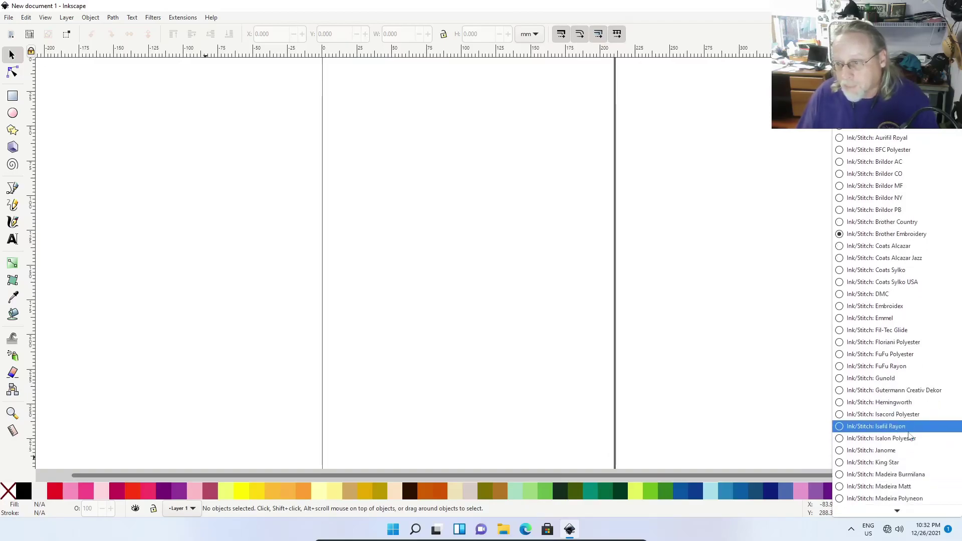
{"action": "scroll", "coordinate": [910, 435], "scroll_direction": "down", "scroll_amount": 1}
{"action": "scroll", "coordinate": [909, 429], "scroll_direction": "down", "scroll_amount": 1}
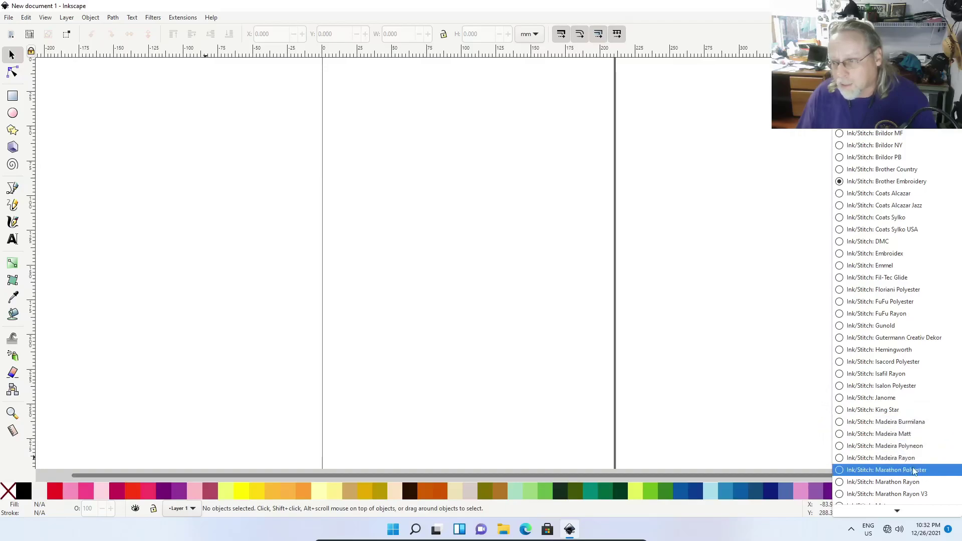
{"action": "left_click", "coordinate": [275, 185]}
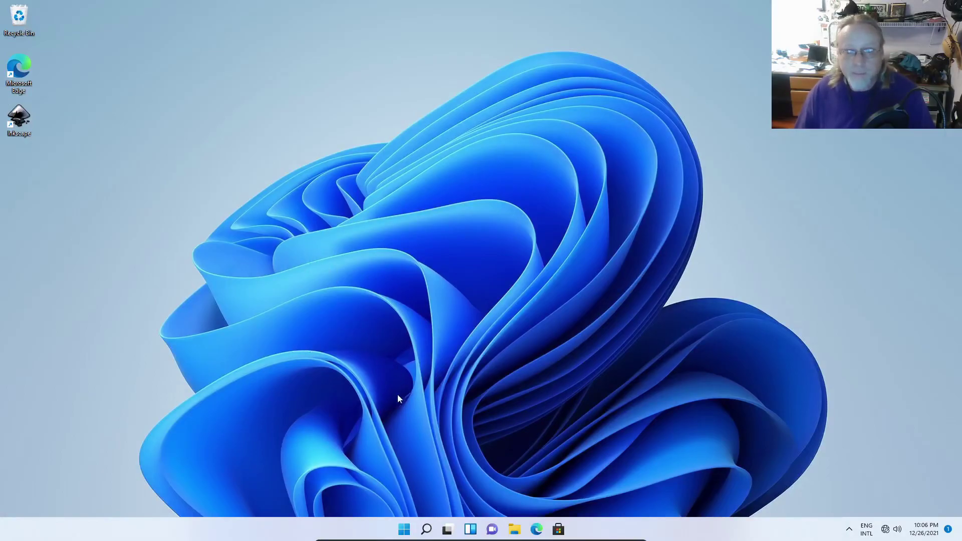
Step: Search Windows for 'virus', replacing an accidental 'sound' query
{"action": "left_click", "coordinate": [404, 530]}
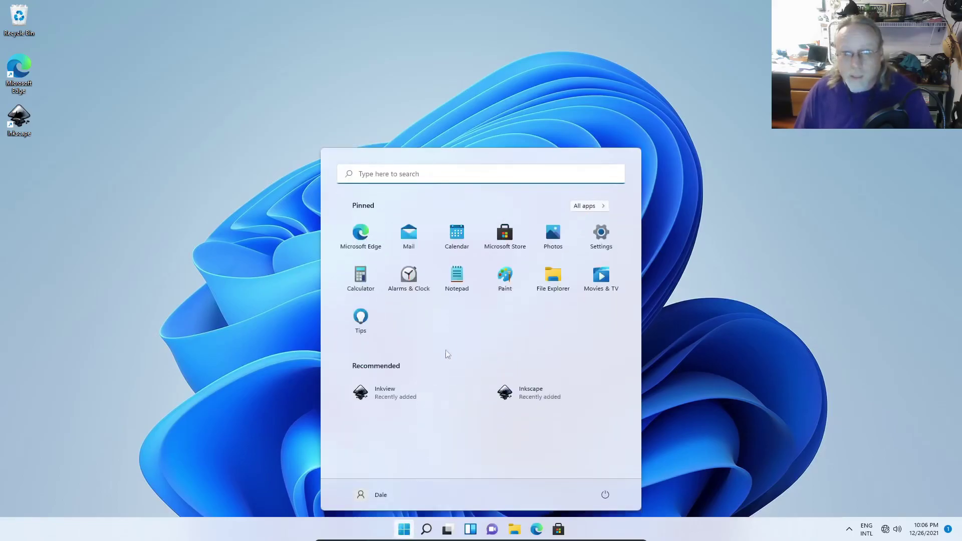
{"action": "left_click", "coordinate": [382, 168]}
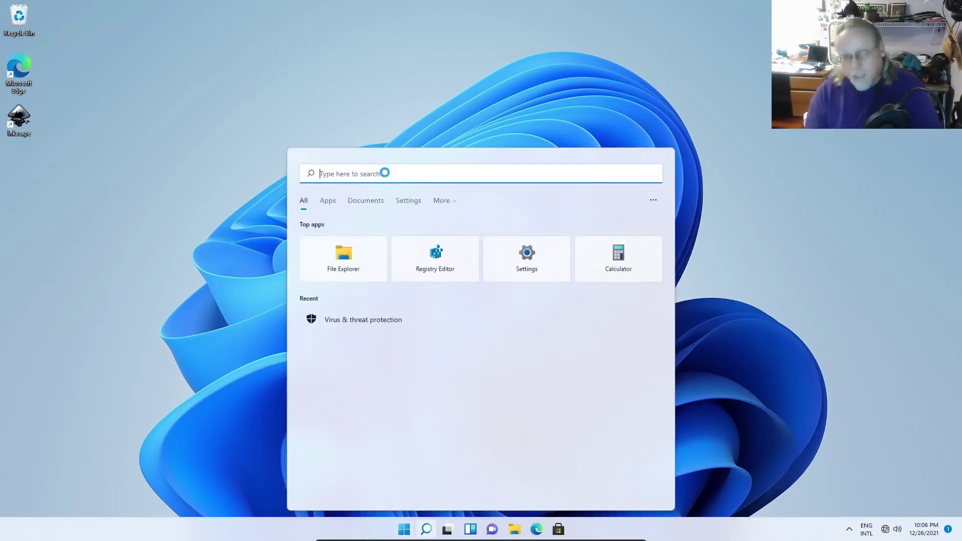
{"action": "type", "text": "sound"}
{"action": "key", "text": "BackSpace"}
{"action": "key", "text": "BackSpace"}
{"action": "key", "text": "BackSpace"}
{"action": "key", "text": "BackSpace"}
{"action": "key", "text": "BackSpace"}
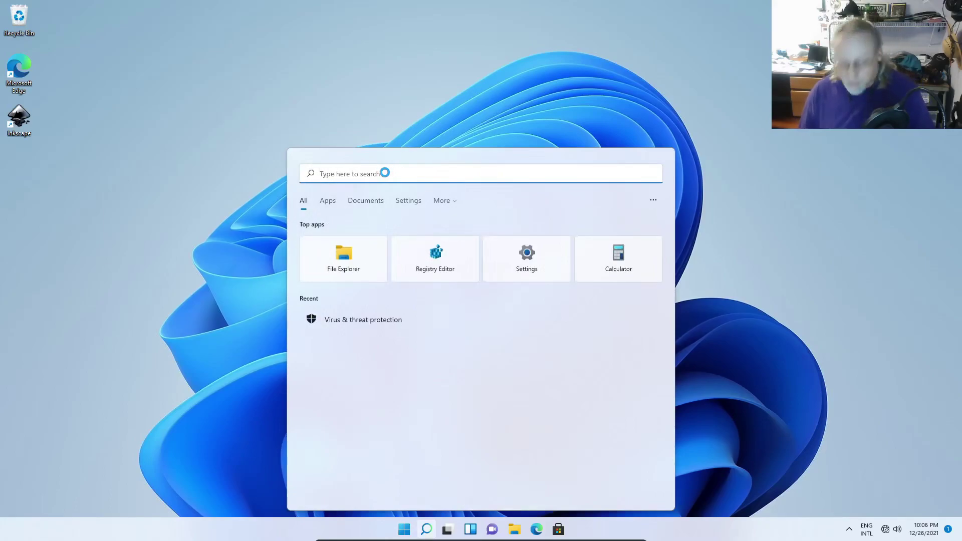
{"action": "type", "text": "virus"}
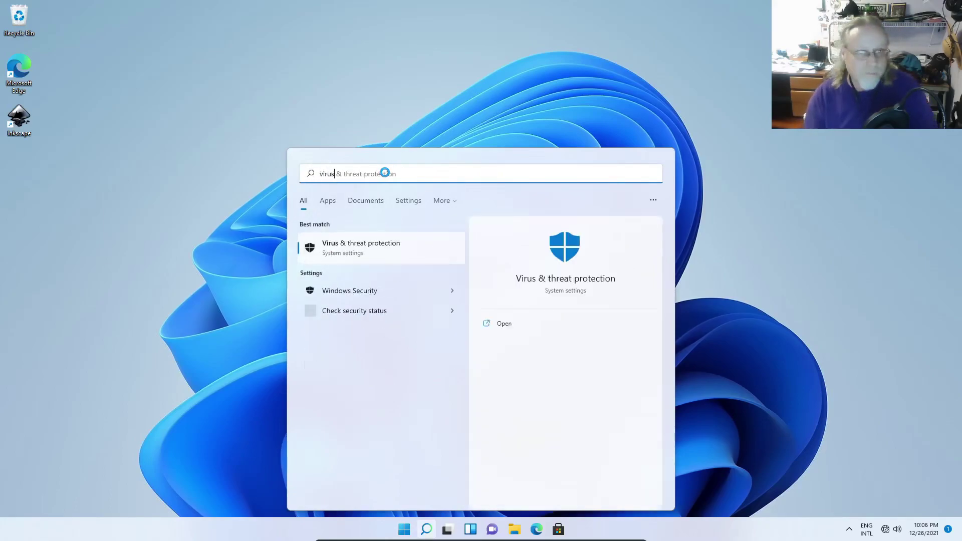
Step: Open Virus & threat protection's Manage settings page and scroll down to Exclusions
{"action": "left_click", "coordinate": [332, 249]}
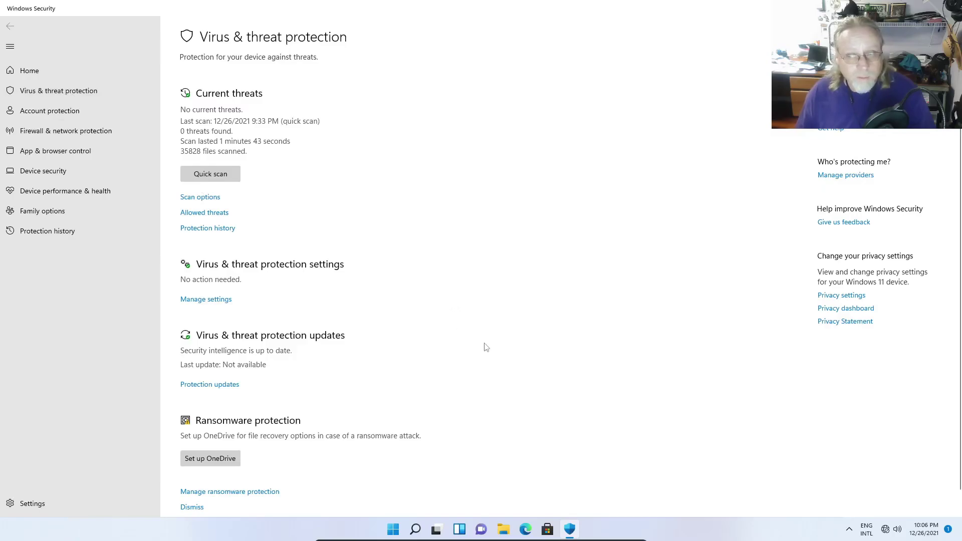
{"action": "scroll", "coordinate": [485, 347], "scroll_direction": "down", "scroll_amount": 1}
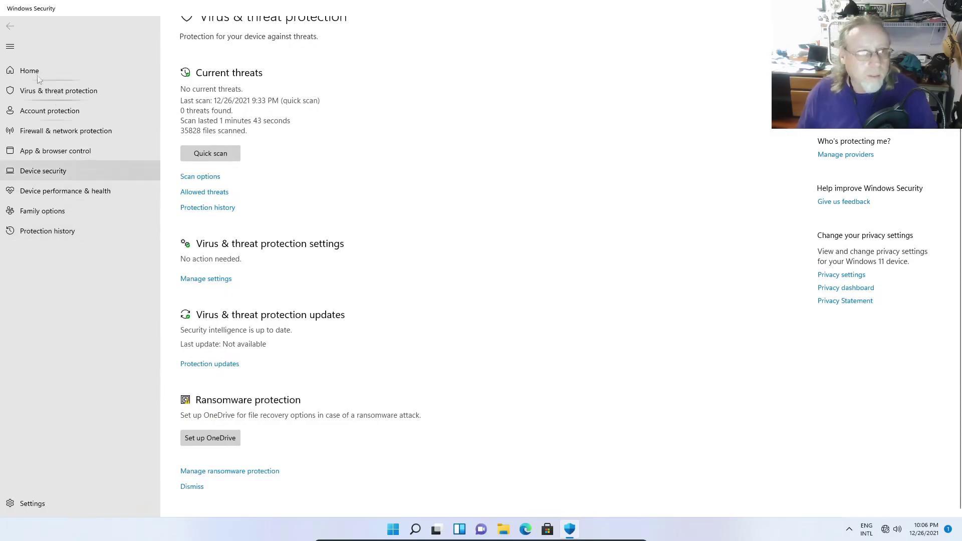
{"action": "left_click", "coordinate": [73, 74]}
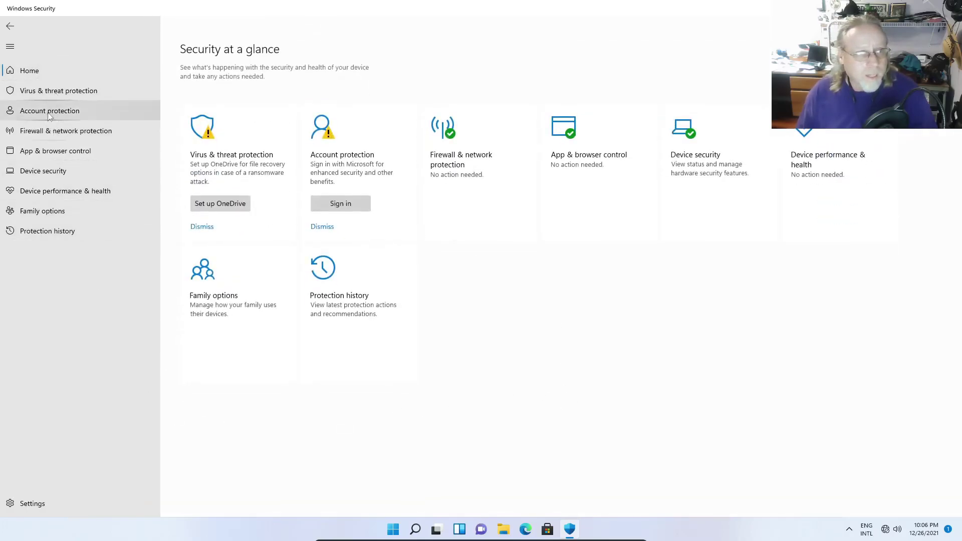
{"action": "left_click", "coordinate": [53, 92]}
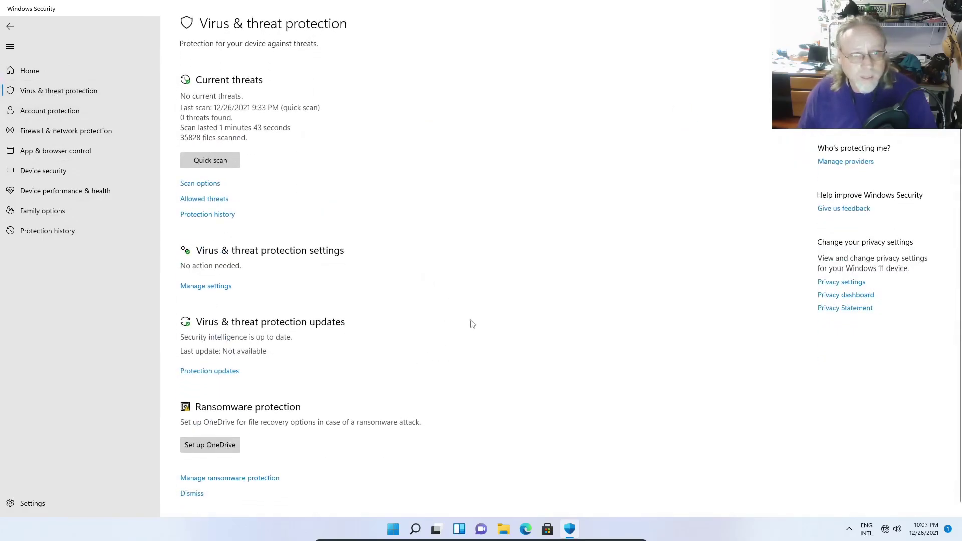
{"action": "scroll", "coordinate": [476, 333], "scroll_direction": "down", "scroll_amount": 1}
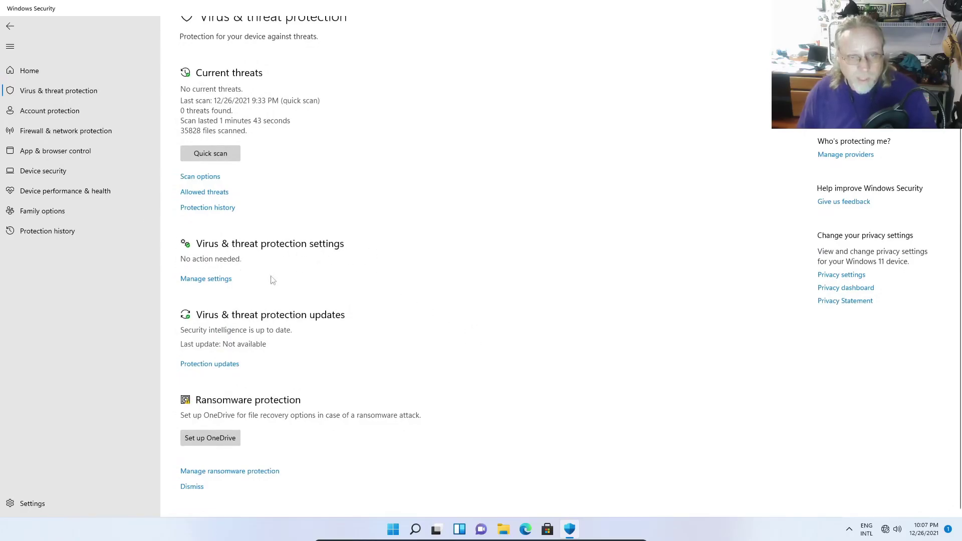
{"action": "left_click", "coordinate": [222, 283]}
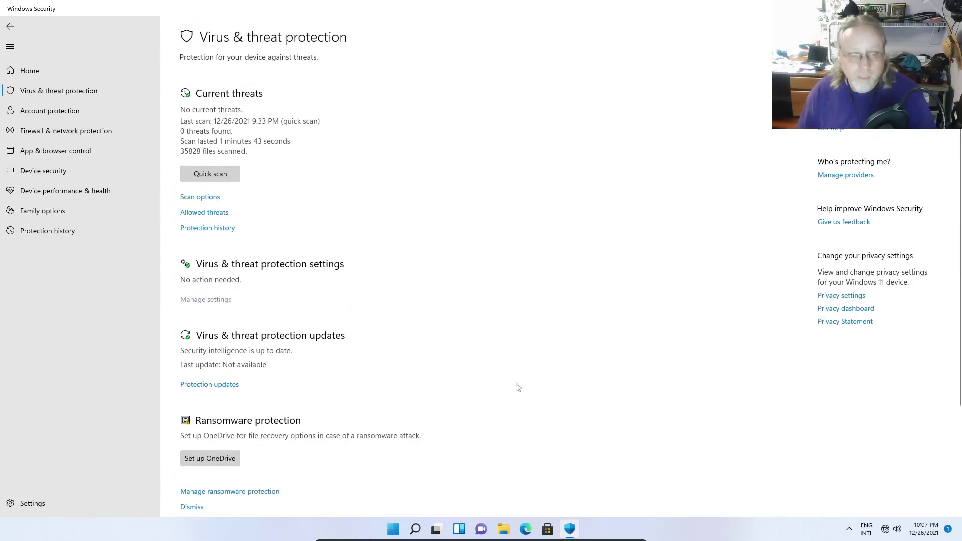
{"action": "scroll", "coordinate": [447, 299], "scroll_direction": "down", "scroll_amount": 3}
{"action": "scroll", "coordinate": [446, 298], "scroll_direction": "down", "scroll_amount": 1}
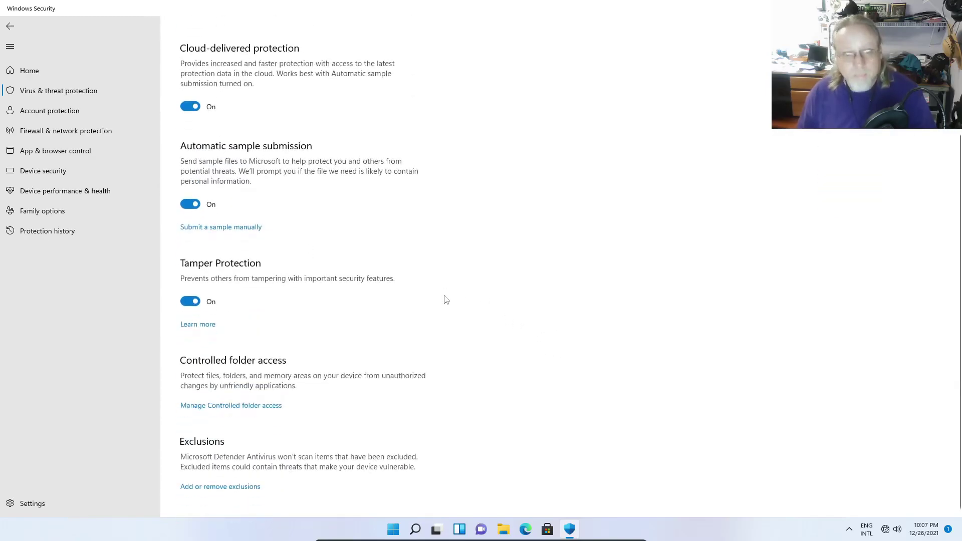
Step: Approve the UAC prompt and add 'inkstitch' as a Process exclusion
{"action": "left_click", "coordinate": [218, 488]}
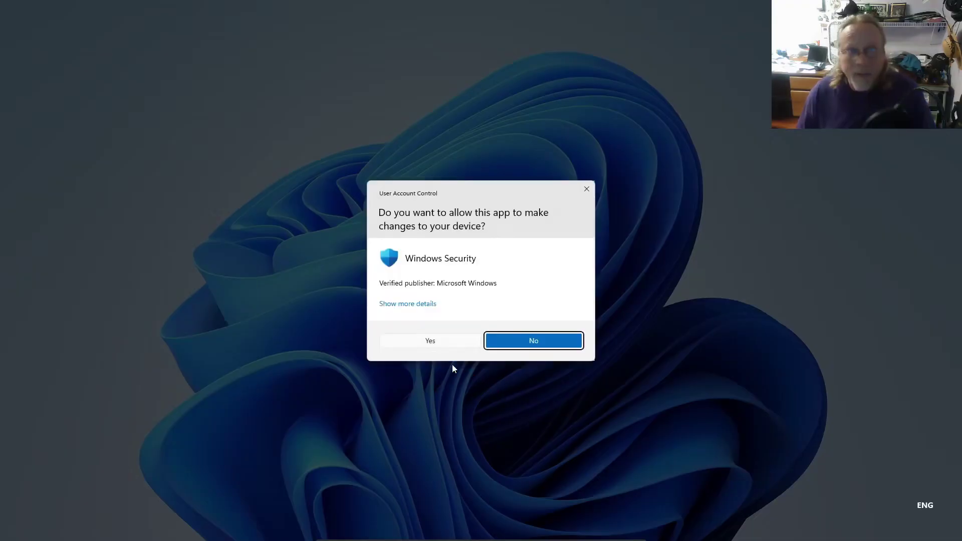
{"action": "left_click", "coordinate": [441, 339]}
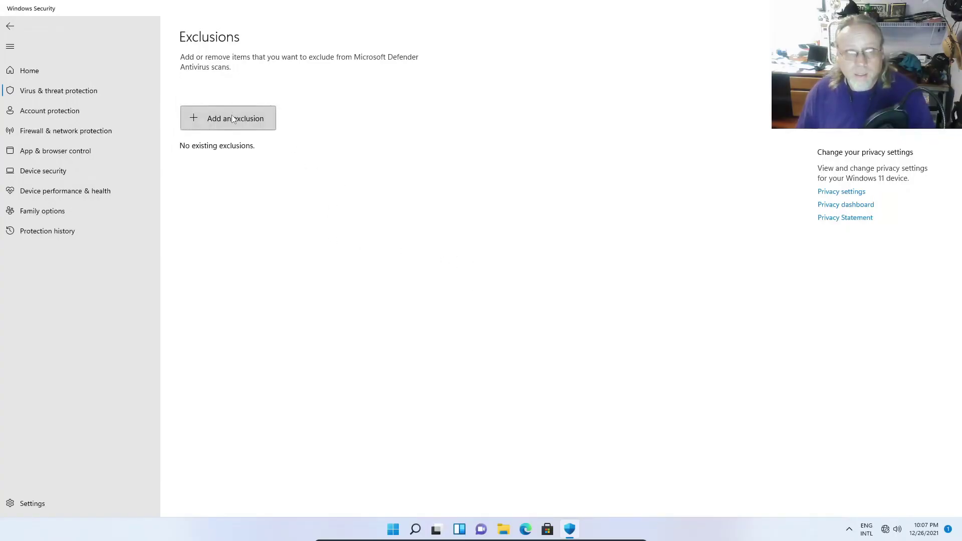
{"action": "left_click", "coordinate": [232, 119]}
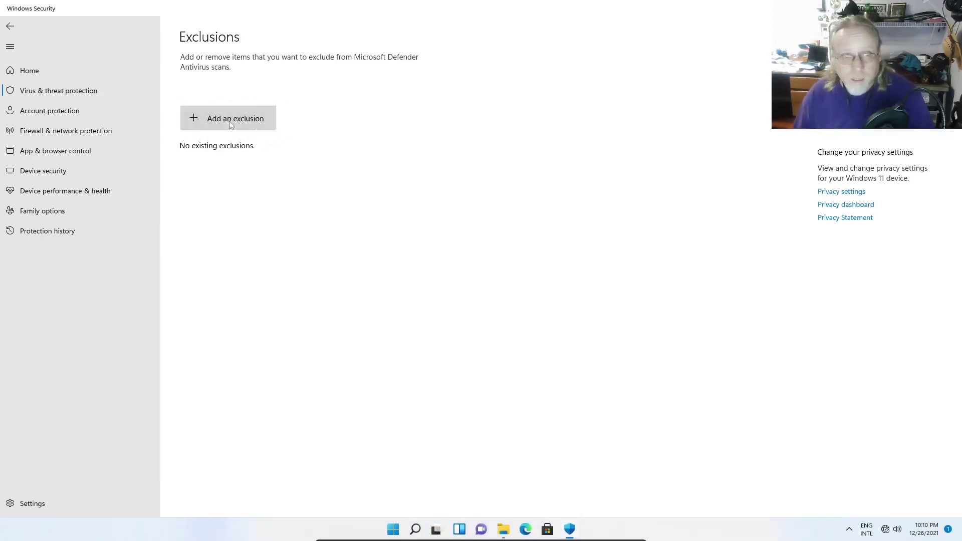
{"action": "left_click", "coordinate": [230, 122]}
{"action": "left_click", "coordinate": [229, 191]}
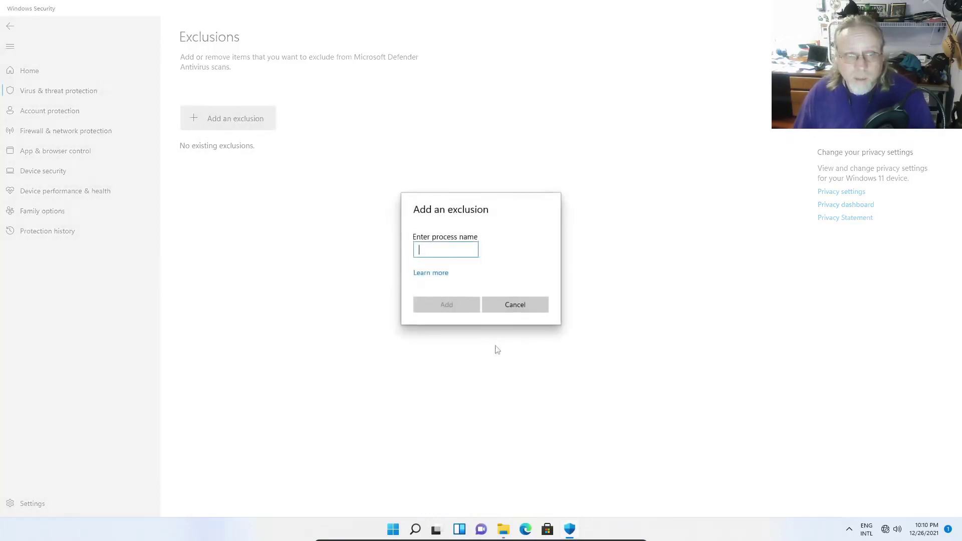
{"action": "type", "text": "inkstitch"}
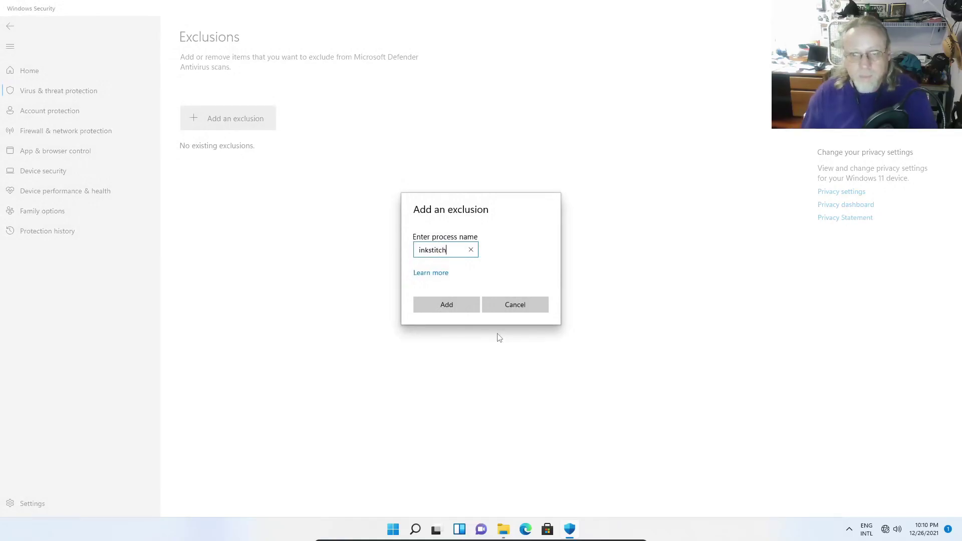
{"action": "left_click", "coordinate": [447, 305]}
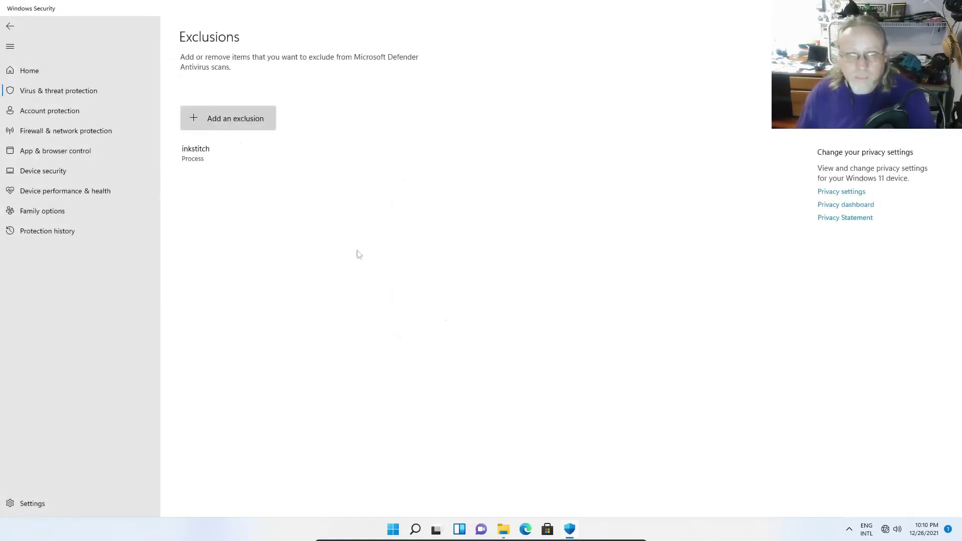
Step: Expand the inkstitch process exclusion in Windows Security to view its details
{"action": "left_click", "coordinate": [242, 152]}
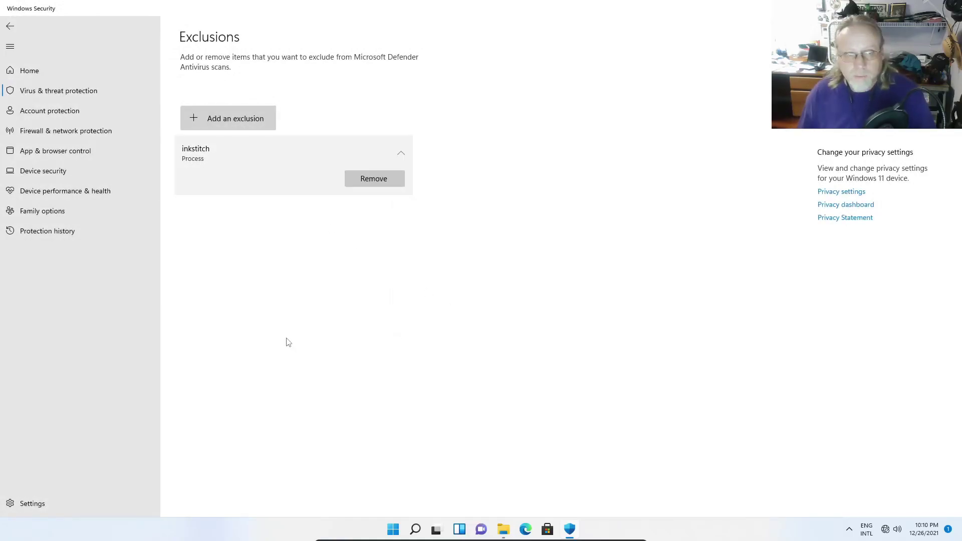